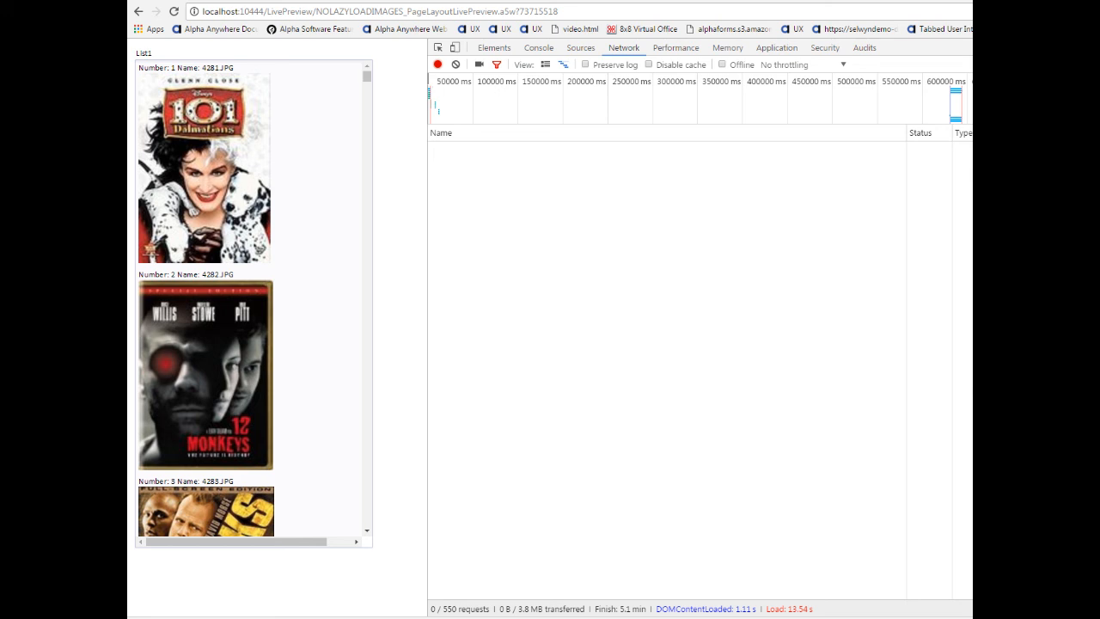
# Switch to Alpha Anywhere and examine the ImageName and ImageURL entries in the list's static choices.
pyautogui.click(316, 618)
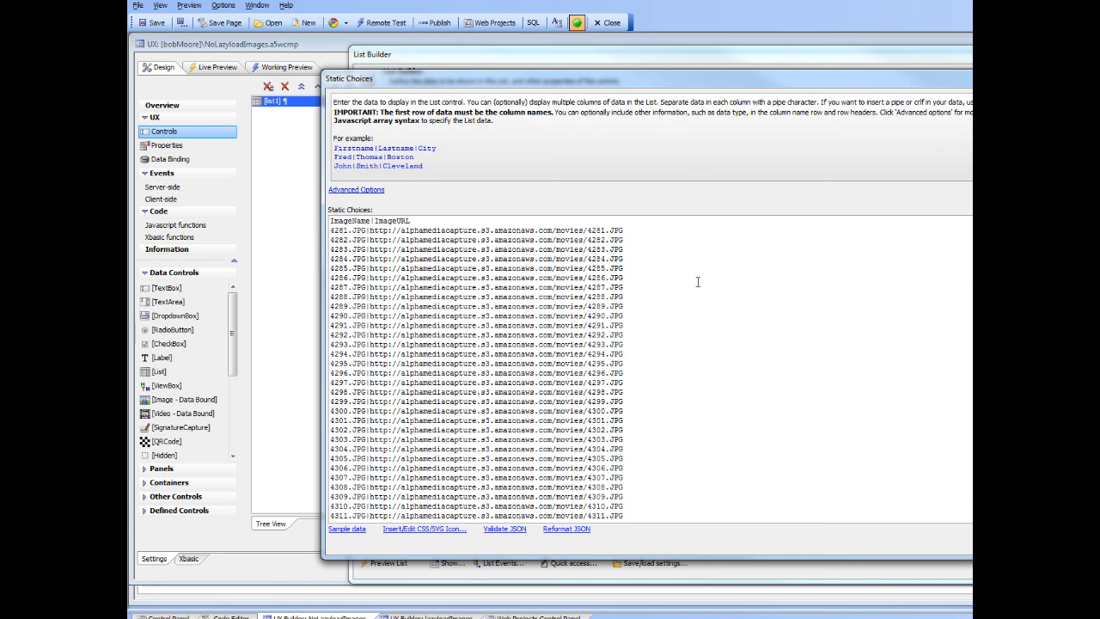
pyautogui.scroll(-20, 650, 369)
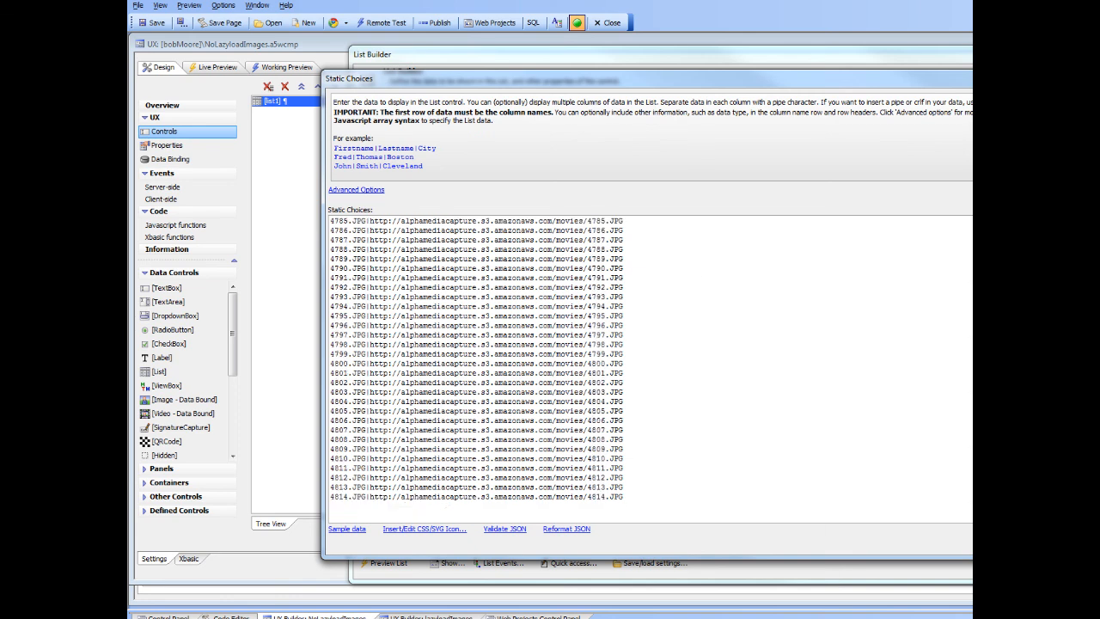
pyautogui.scroll(20, 650, 369)
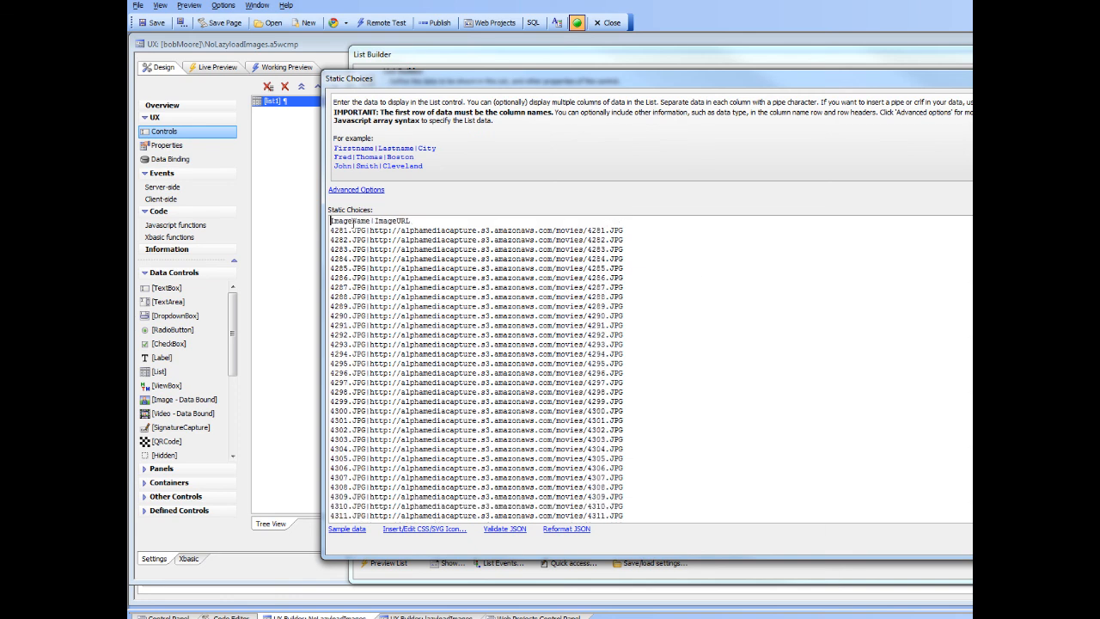
pyautogui.moveTo(331, 230); pyautogui.dragTo(629, 231)
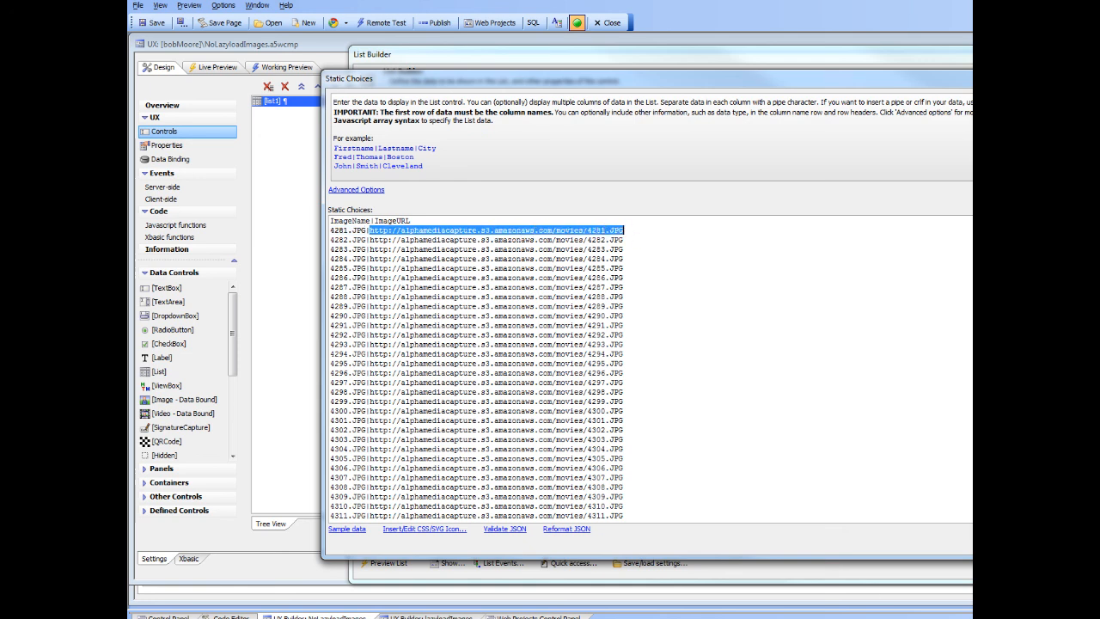
# Switch to Chrome, reload the NOLAZYLOADIMAGES preview with an emptied cache, and browse far down its movie list.
pyautogui.click(204, 607)
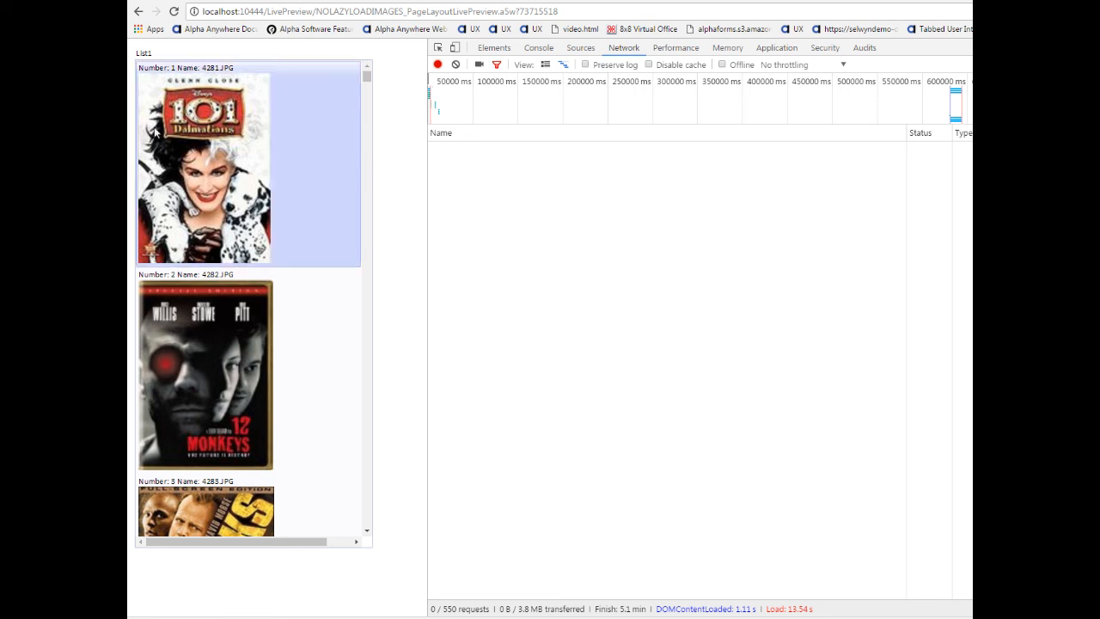
pyautogui.rightClick(174, 12)
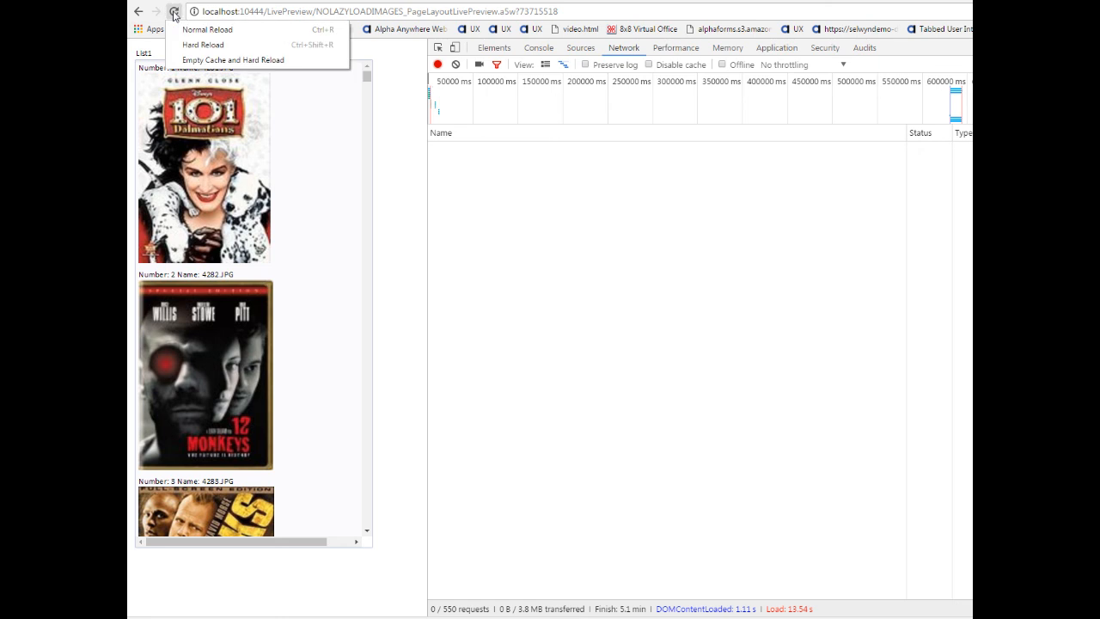
pyautogui.click(194, 62)
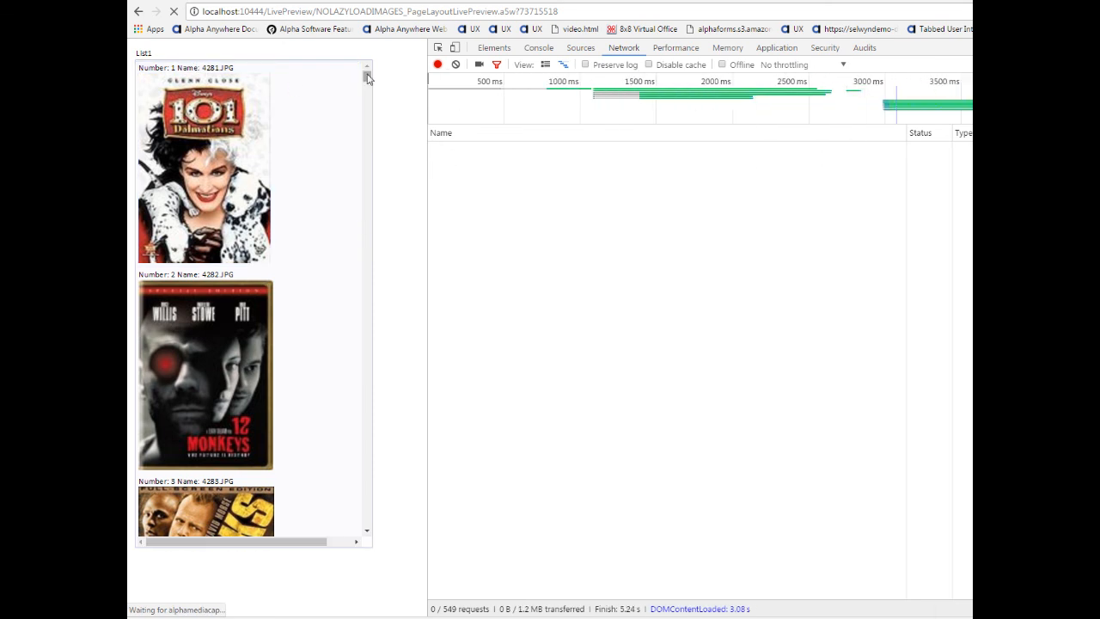
pyautogui.moveTo(367, 77); pyautogui.dragTo(367, 469)
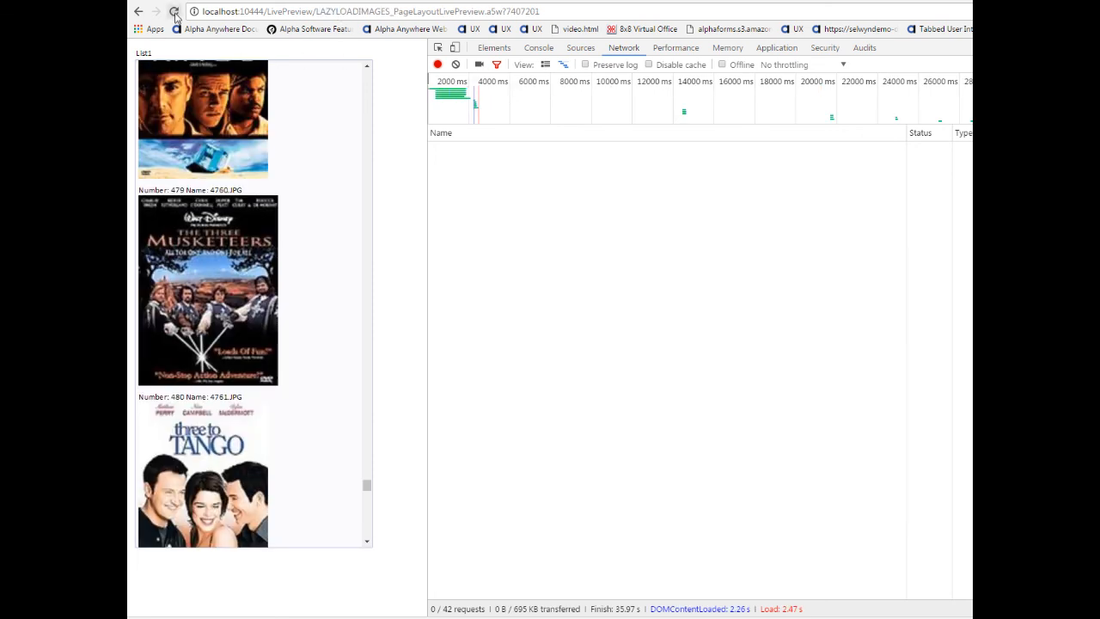
# Reload the LAZYLOADIMAGES preview with an emptied cache and browse different parts of its movie list to check image loading.
pyautogui.rightClick(174, 12)
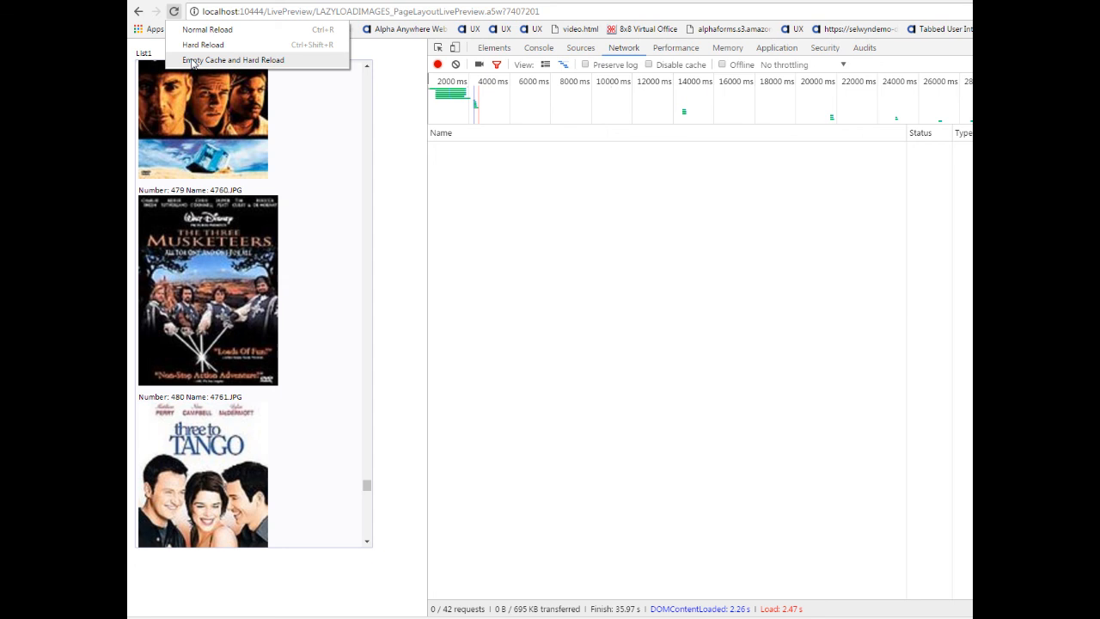
pyautogui.click(193, 60)
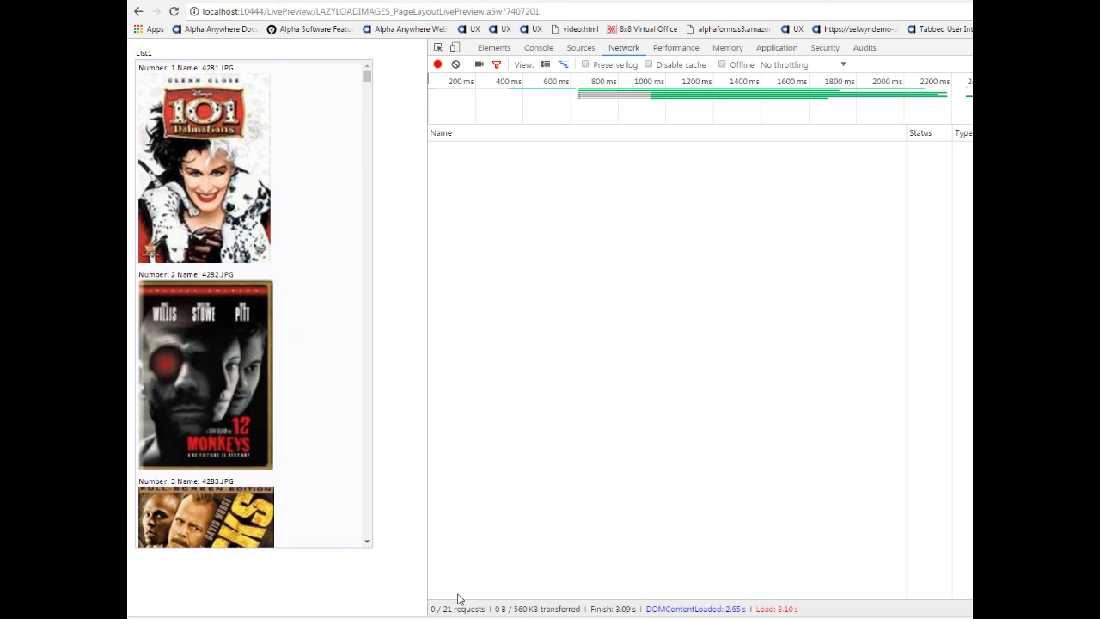
pyautogui.click(329, 372)
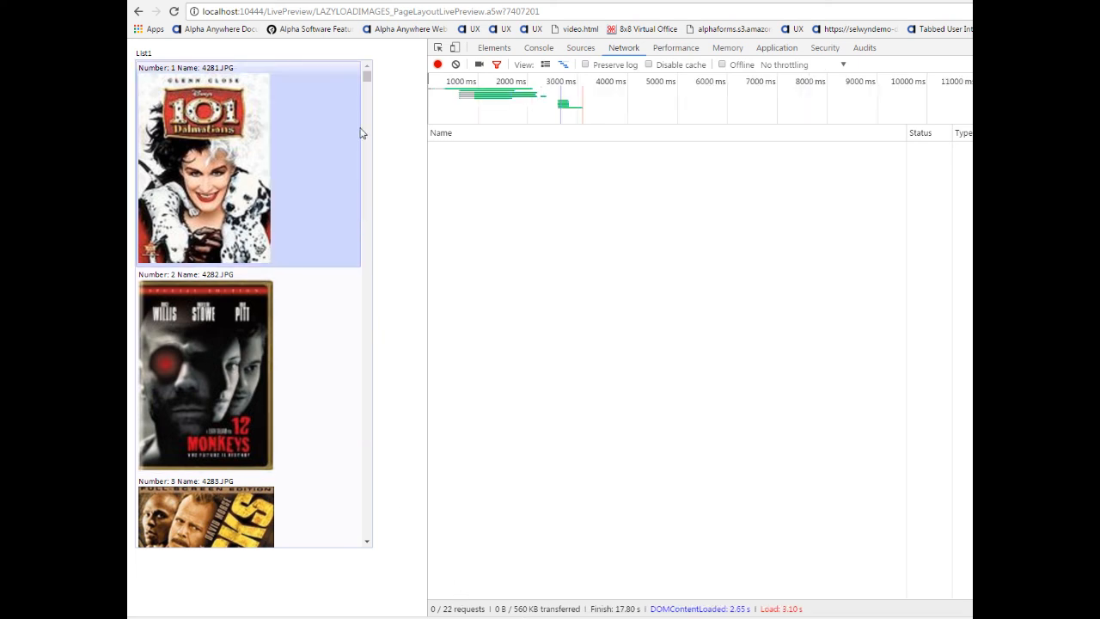
pyautogui.moveTo(367, 77); pyautogui.dragTo(369, 352)
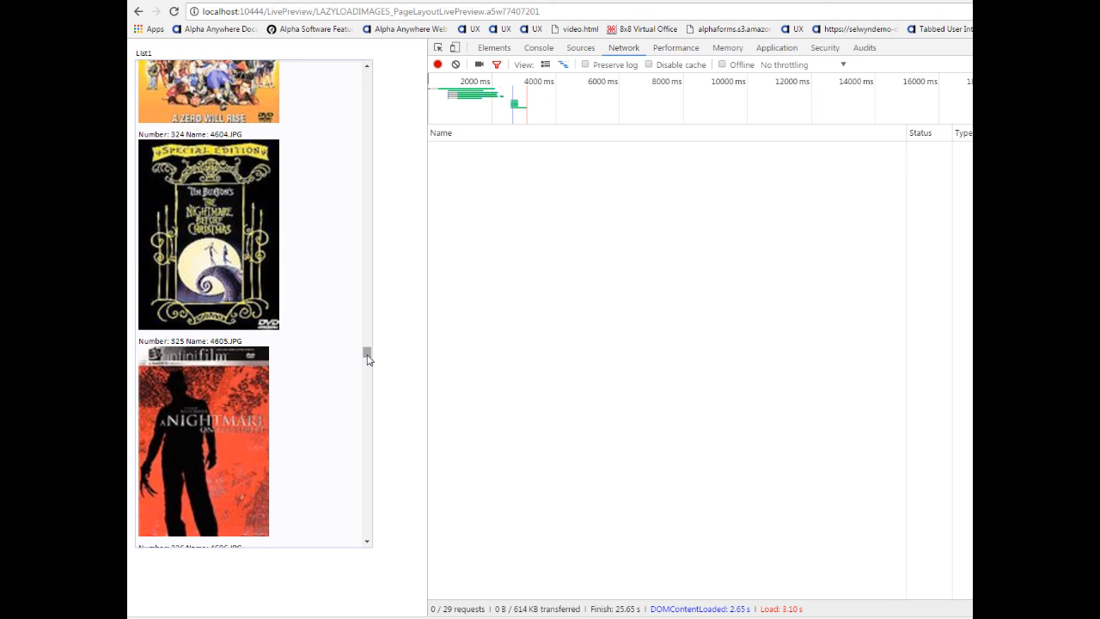
pyautogui.moveTo(367, 359); pyautogui.dragTo(379, 227)
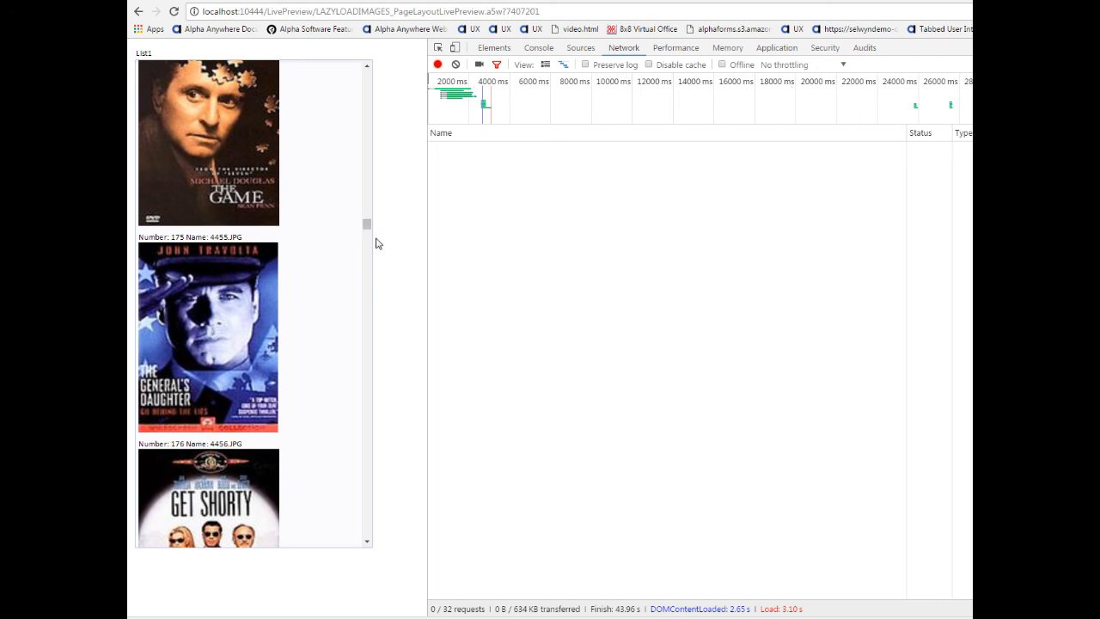
pyautogui.moveTo(368, 226); pyautogui.dragTo(368, 147)
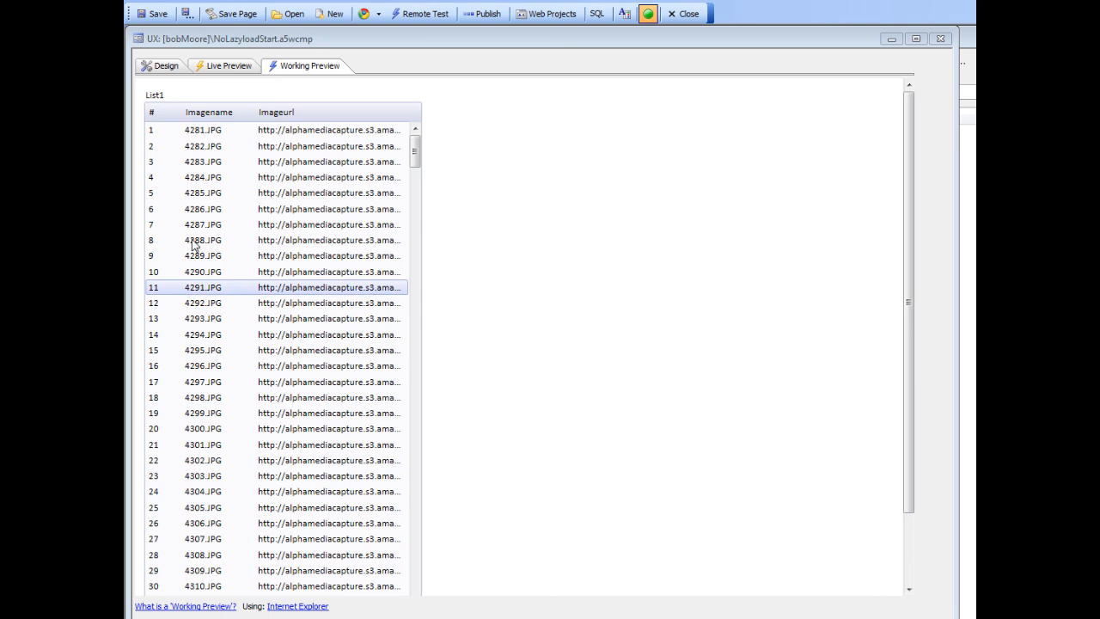
# Inspect the image names and URLs in list1's static data and run the NoLazyloadStart component's working preview.
pyautogui.click(166, 67)
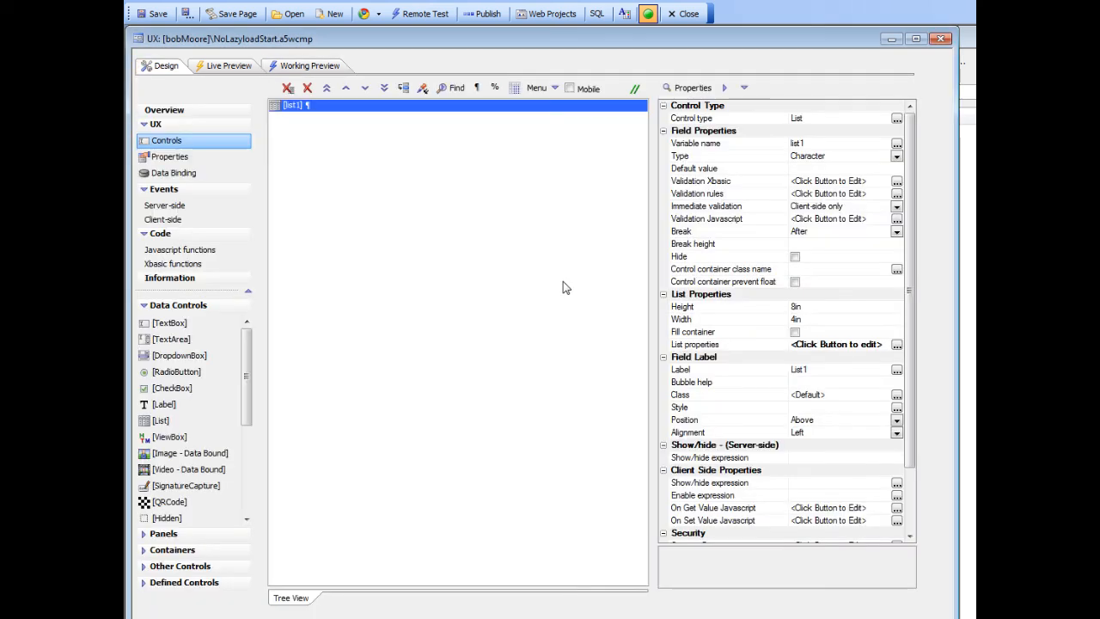
pyautogui.click(720, 345)
pyautogui.doubleClick(720, 348)
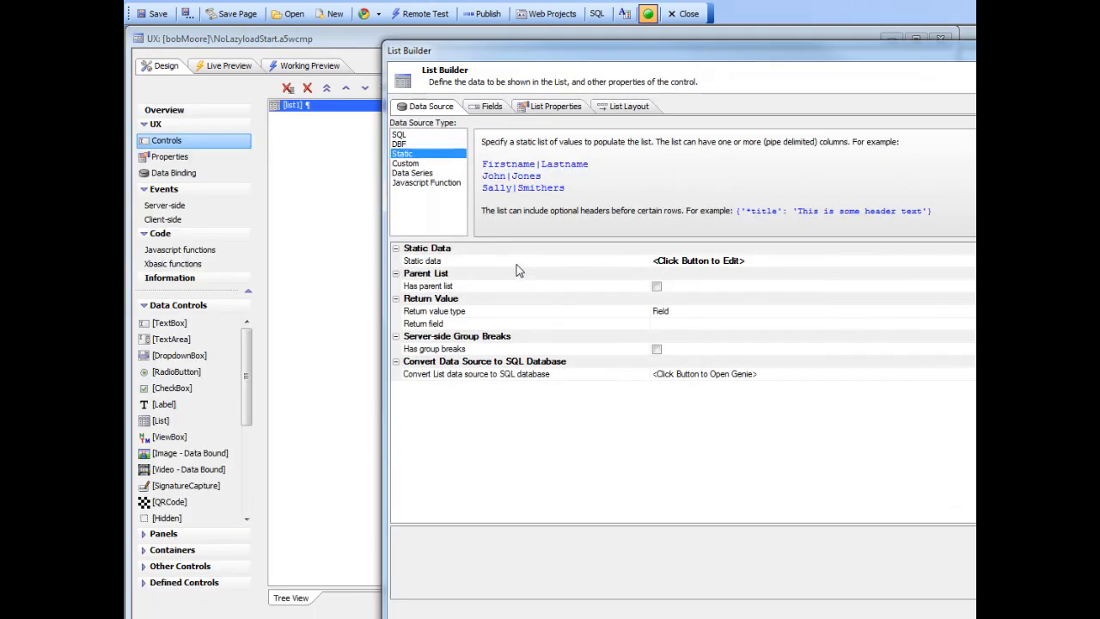
pyautogui.doubleClick(519, 260)
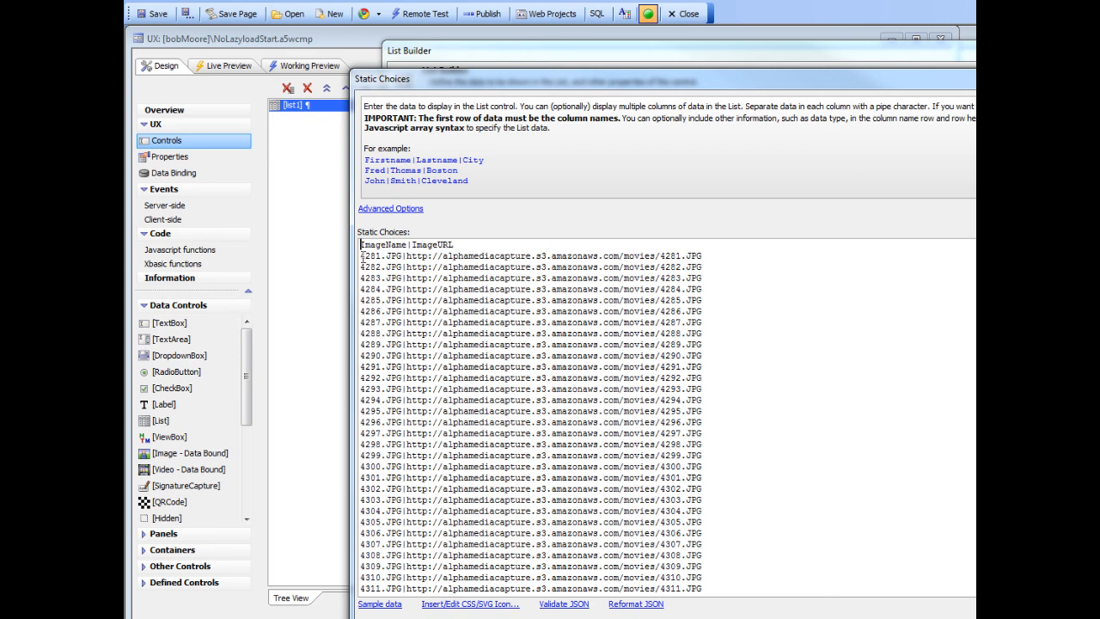
pyautogui.moveTo(361, 255); pyautogui.dragTo(402, 255)
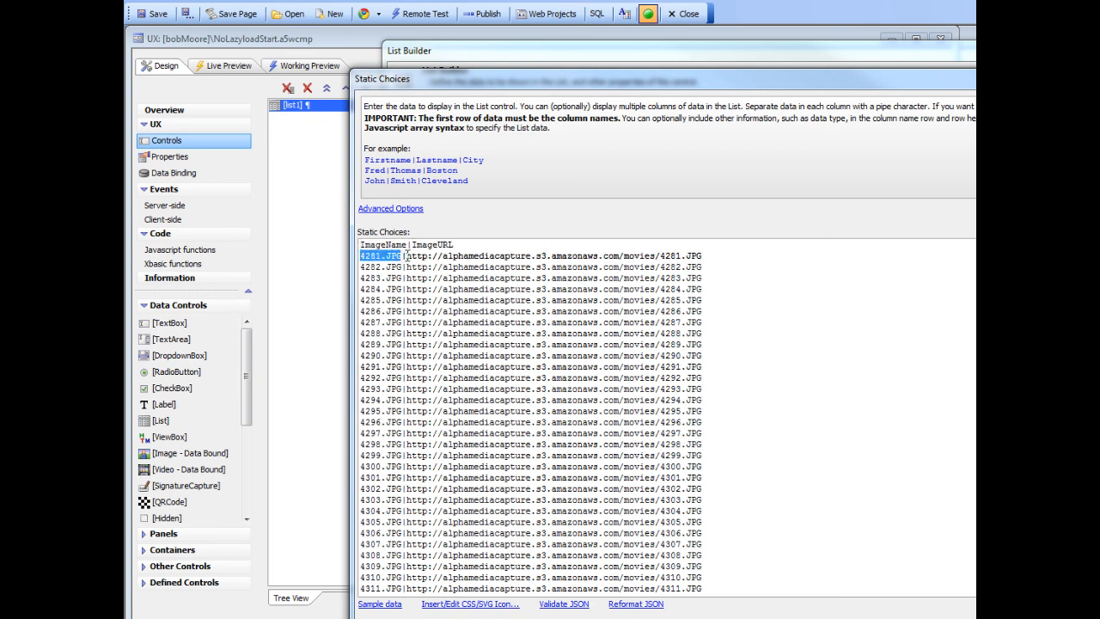
pyautogui.click(408, 253)
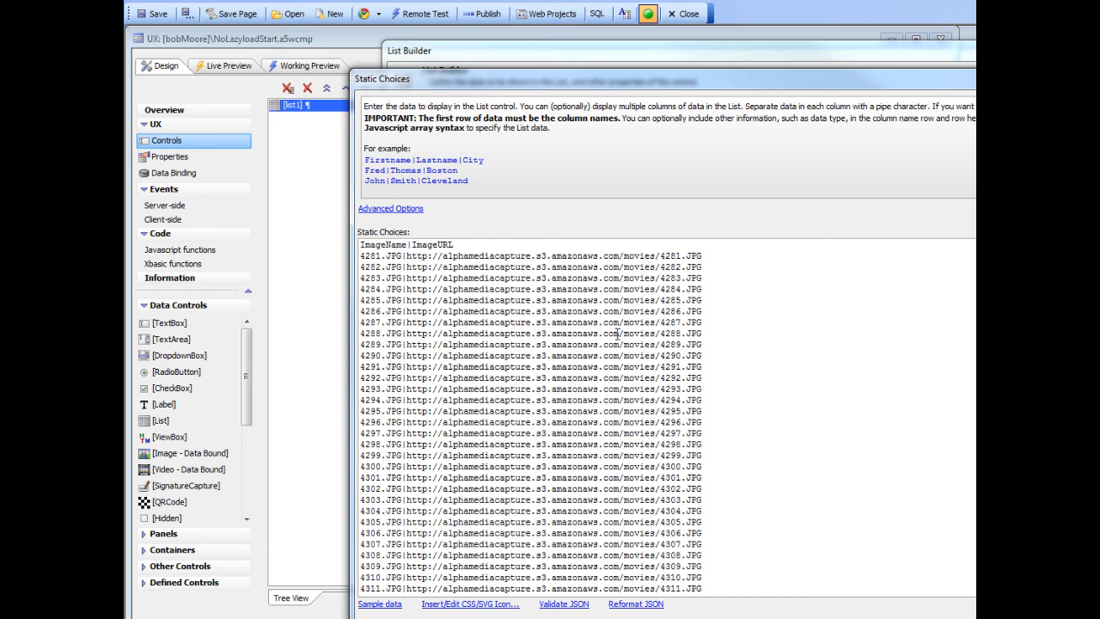
pyautogui.press('Escape')
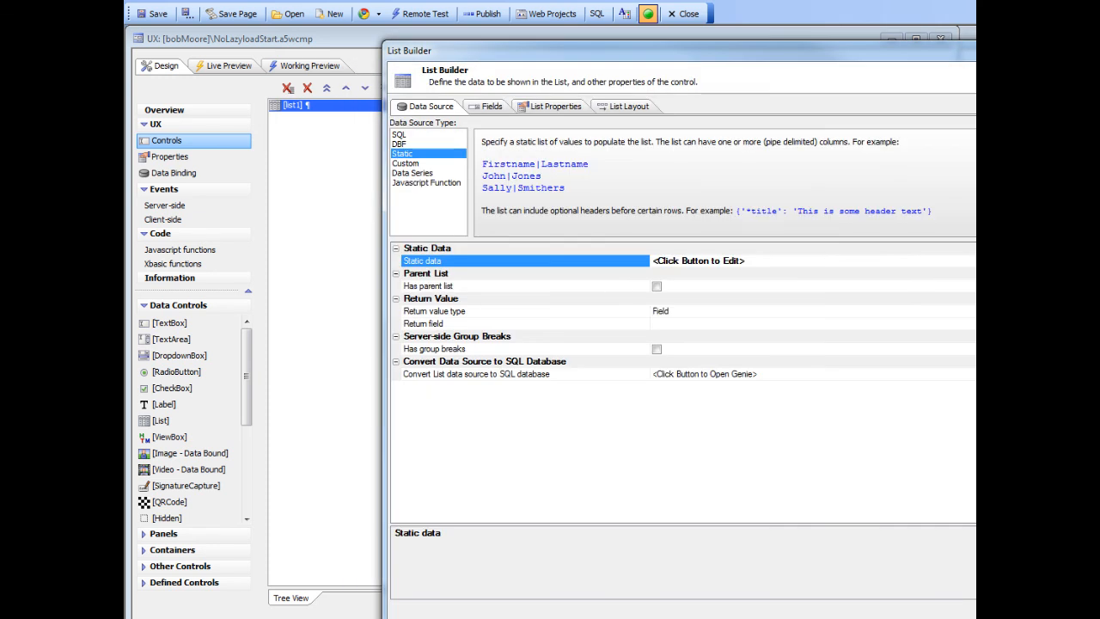
pyautogui.click(963, 616)
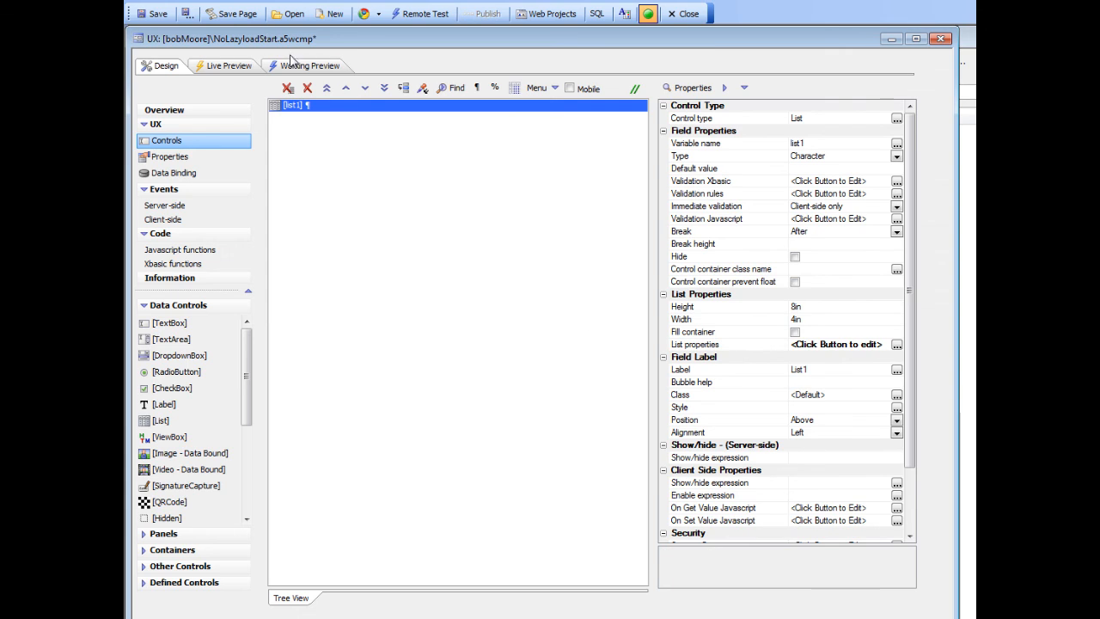
pyautogui.click(298, 67)
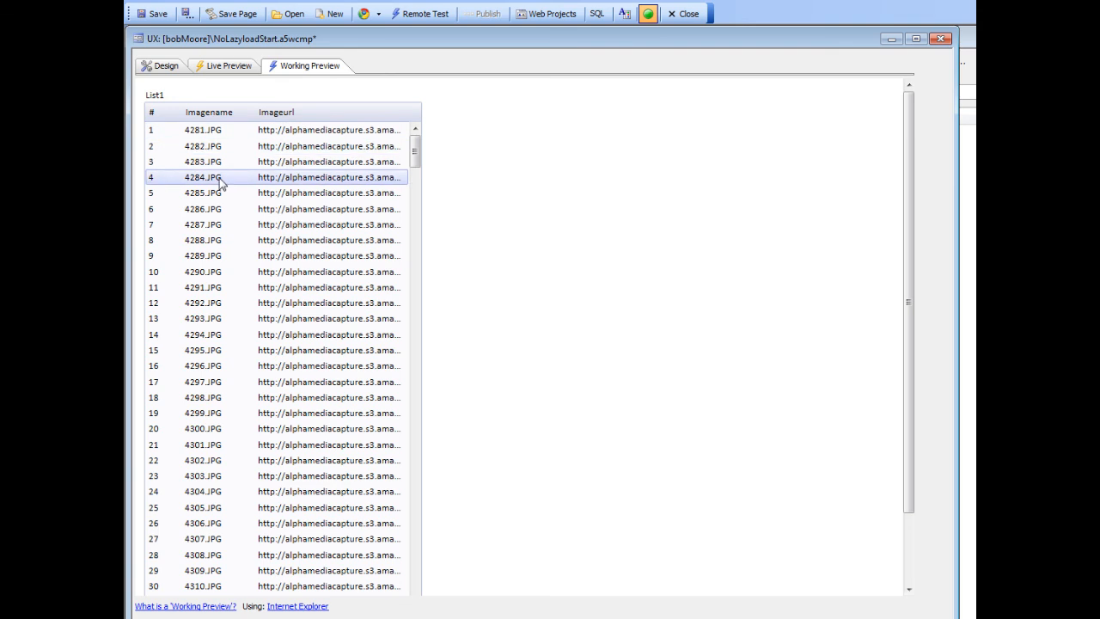
# Set list1's layout type to Freeform in its list properties and accept the change.
pyautogui.click(156, 74)
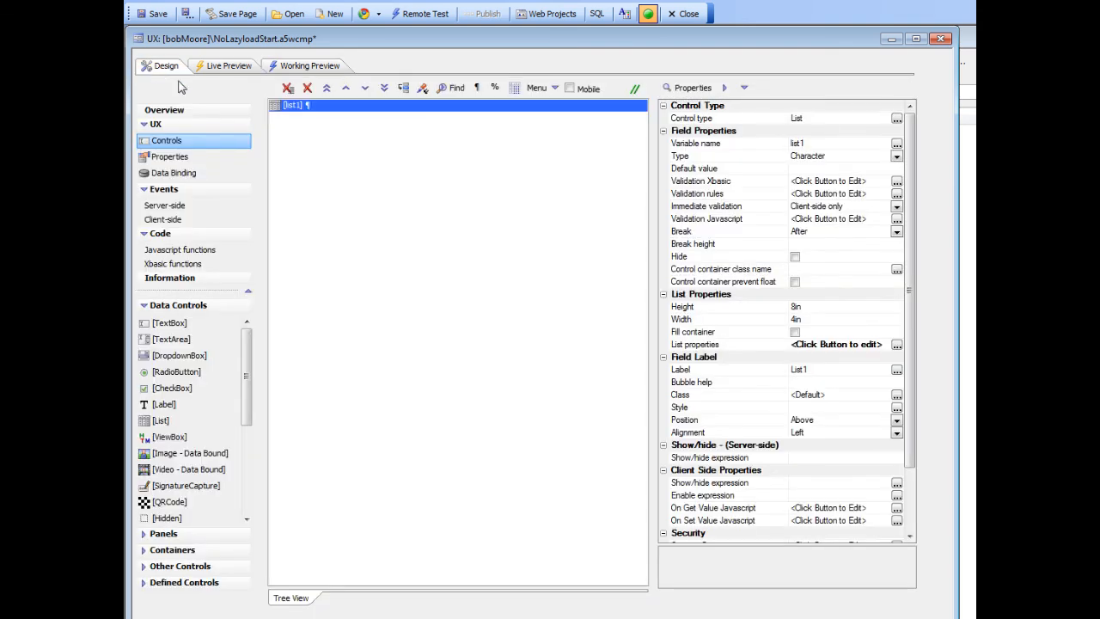
pyautogui.click(705, 351)
pyautogui.doubleClick(705, 350)
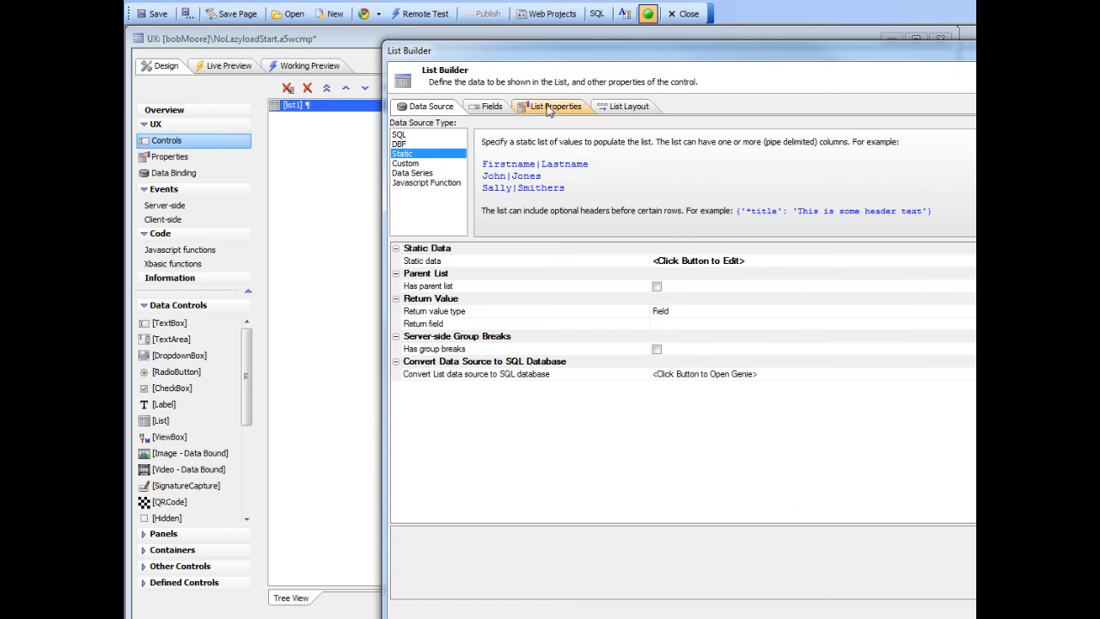
pyautogui.click(550, 107)
pyautogui.moveTo(651, 52); pyautogui.dragTo(462, 41)
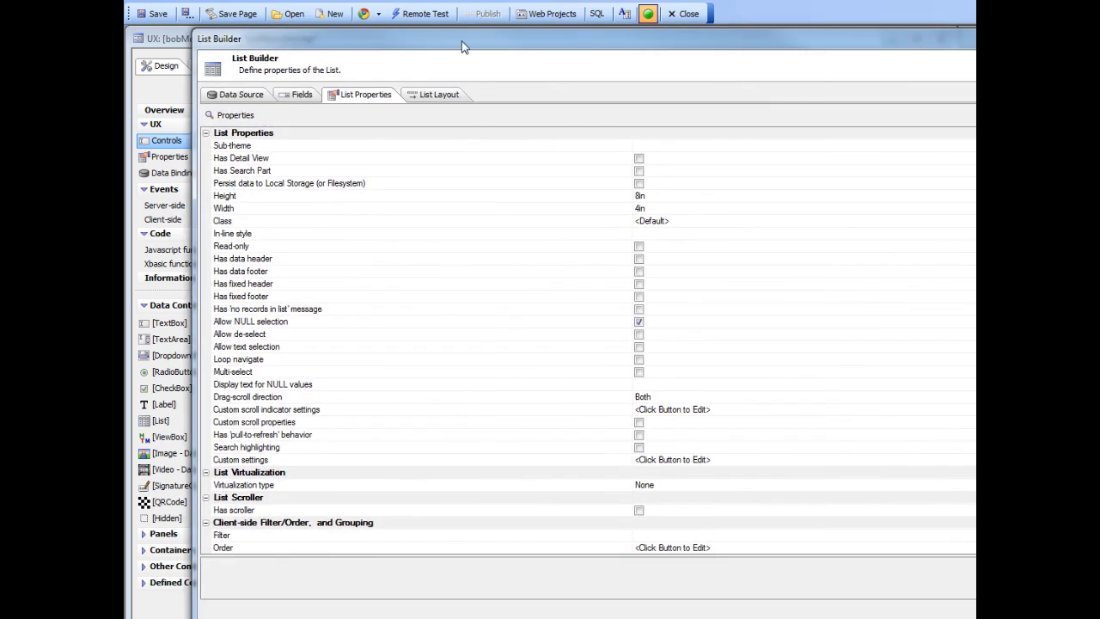
pyautogui.click(459, 396)
pyautogui.scroll(-1, 461, 393)
pyautogui.scroll(-5, 461, 393)
pyautogui.click(571, 422)
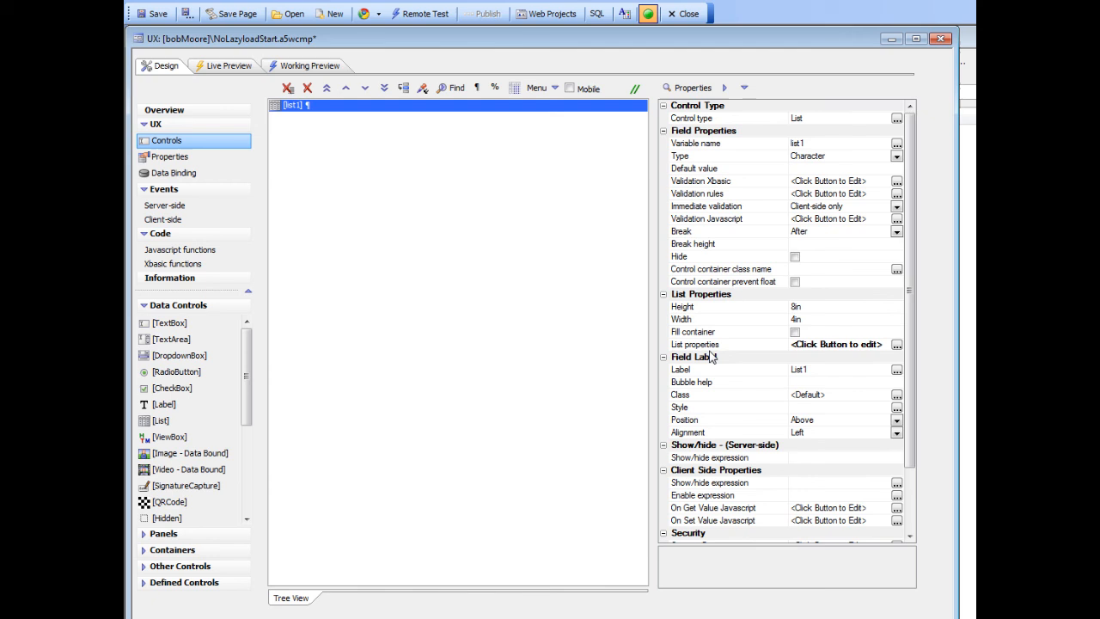
pyautogui.click(711, 348)
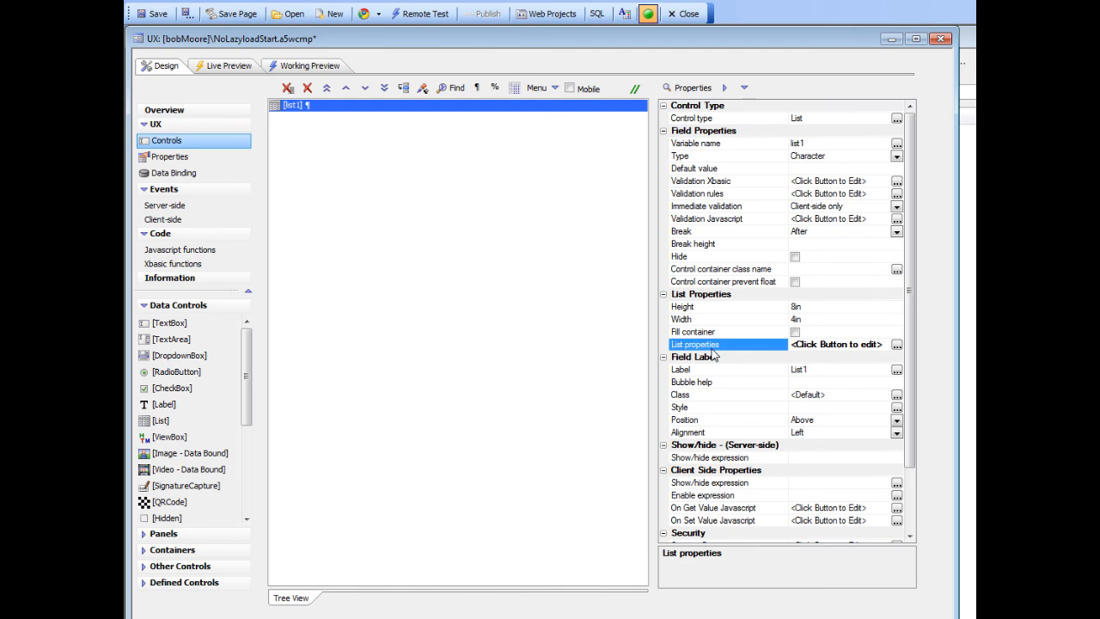
# Examine the row number, {ImageName} and {data:ImageURL} placeholders in list1's freeform layout template.
pyautogui.doubleClick(712, 348)
pyautogui.click(631, 109)
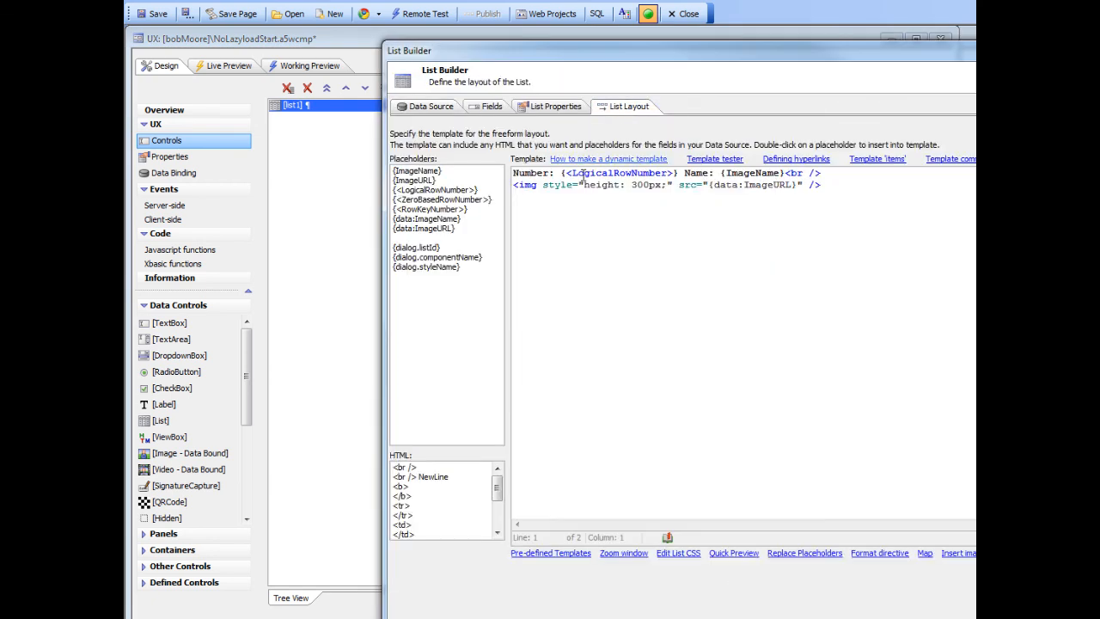
pyautogui.moveTo(801, 46); pyautogui.dragTo(610, 48)
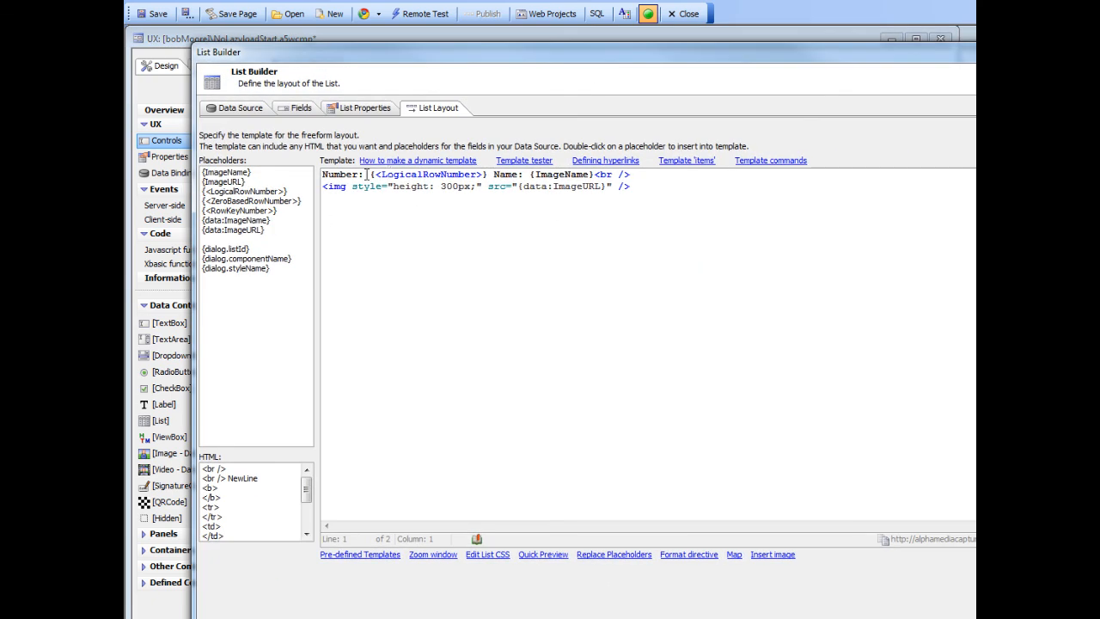
pyautogui.moveTo(370, 175); pyautogui.dragTo(590, 176)
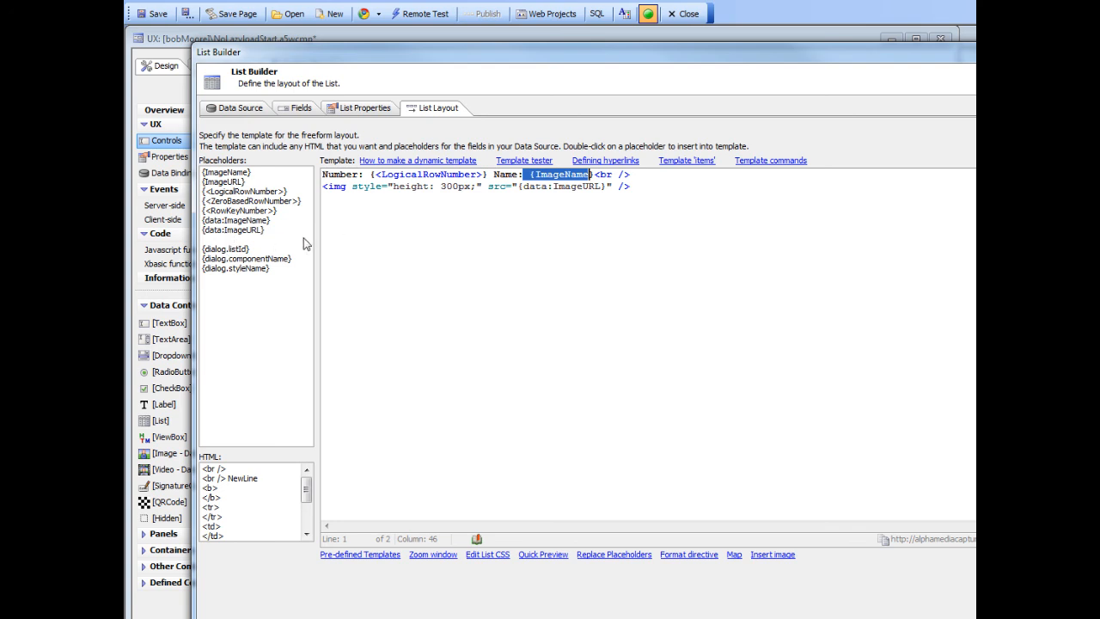
pyautogui.moveTo(518, 188); pyautogui.dragTo(608, 189)
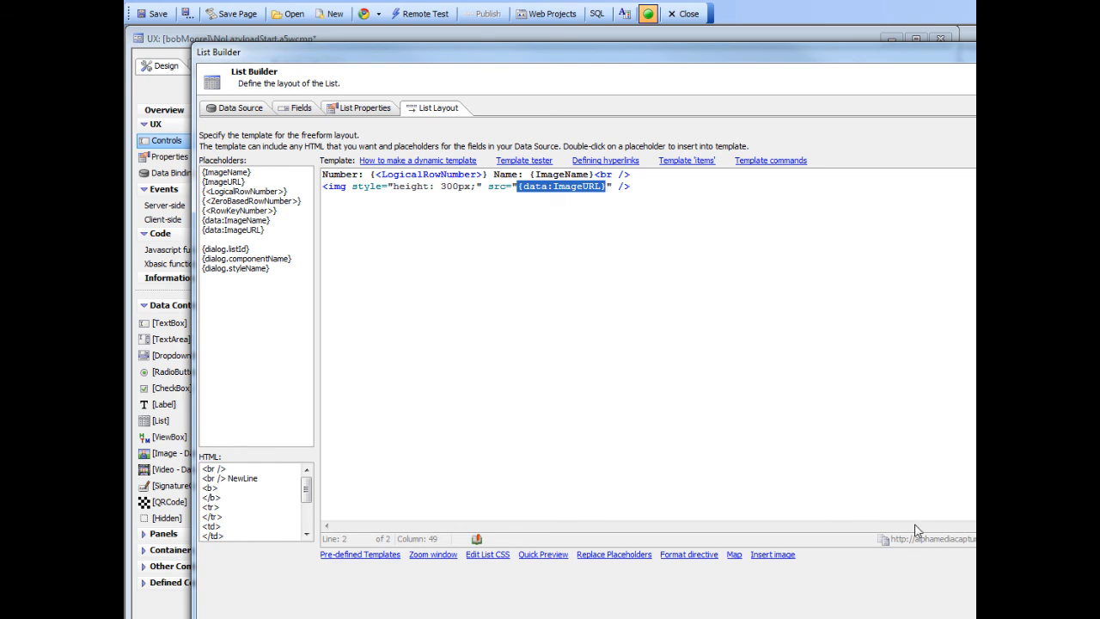
pyautogui.click(971, 612)
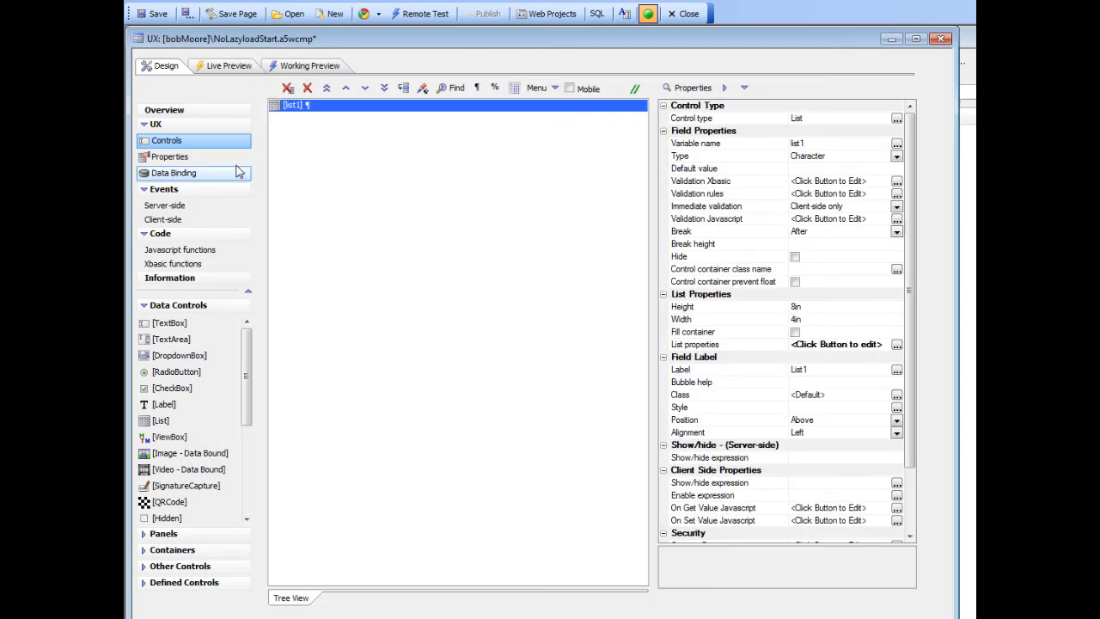
# Save the NoLazyloadStart component and browse its image list in the working preview.
pyautogui.click(158, 14)
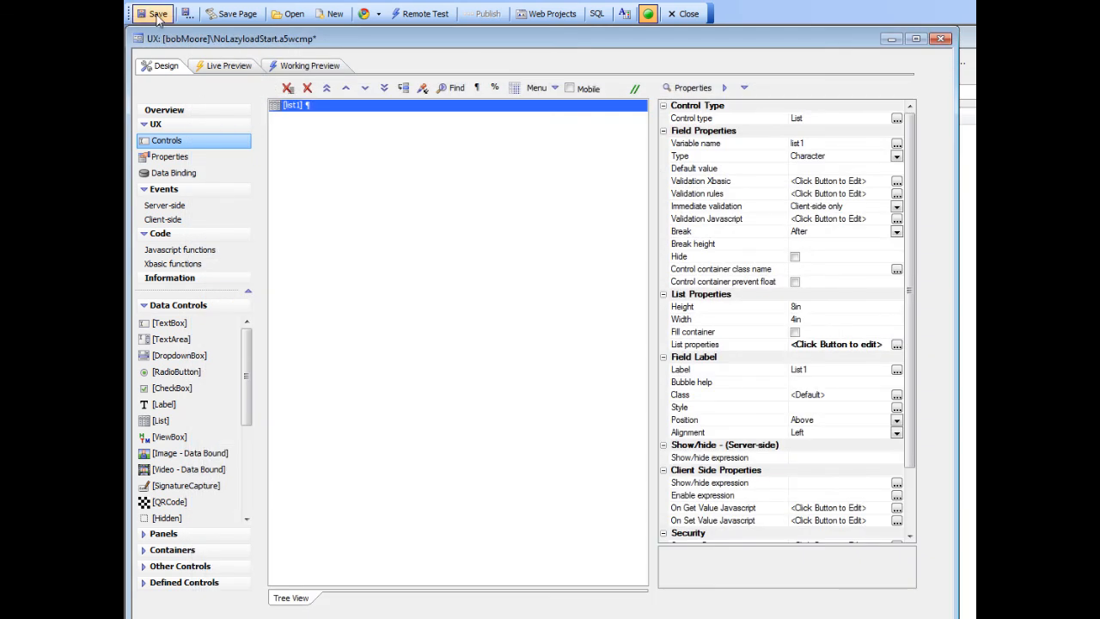
pyautogui.click(316, 71)
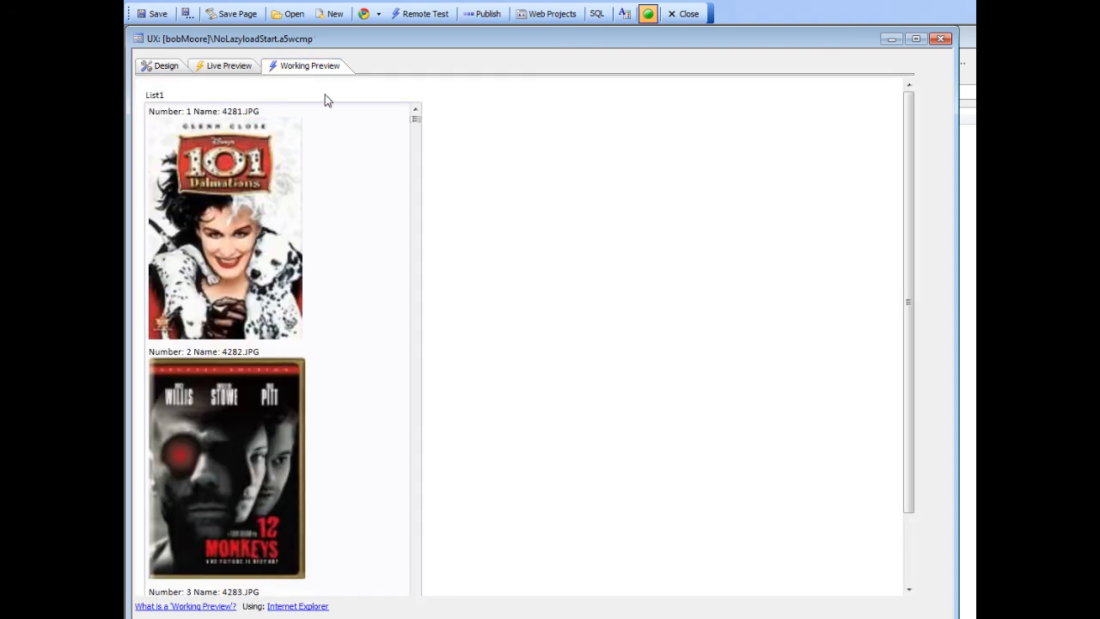
pyautogui.moveTo(411, 115); pyautogui.dragTo(419, 583)
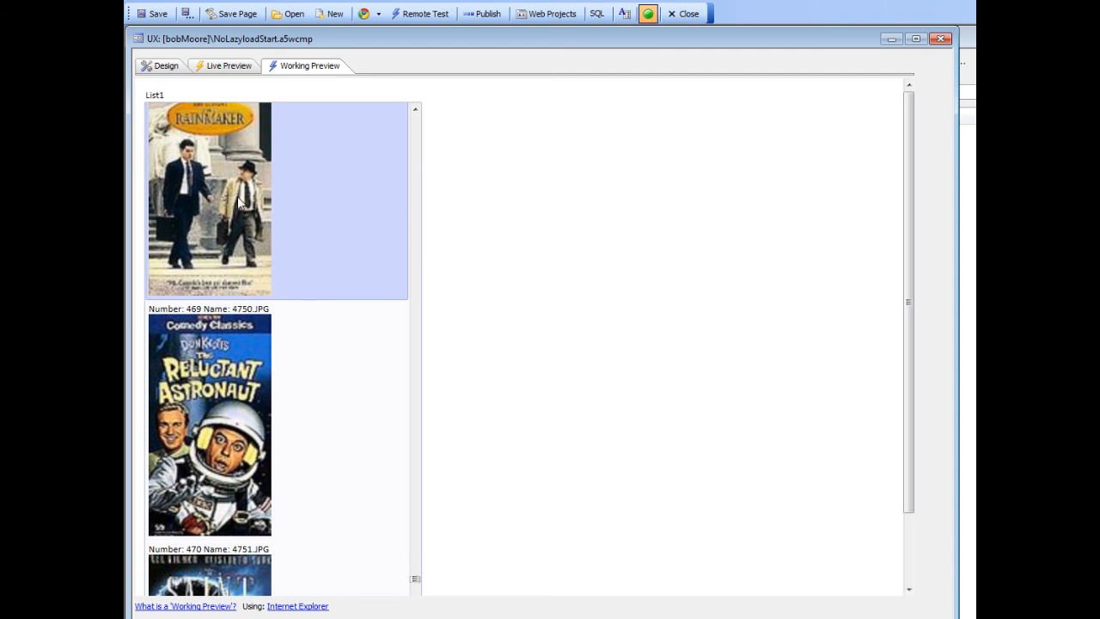
# Return to the component design, open list1's list properties and choose Lazy Image Loading in the List Quick Setup Genie.
pyautogui.click(166, 66)
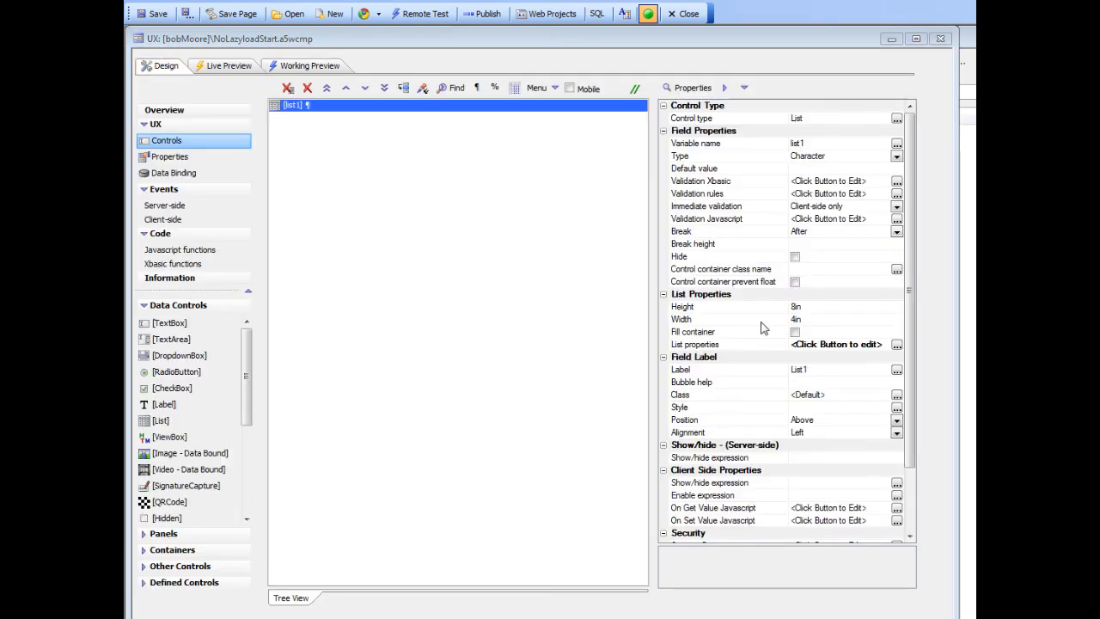
pyautogui.click(703, 350)
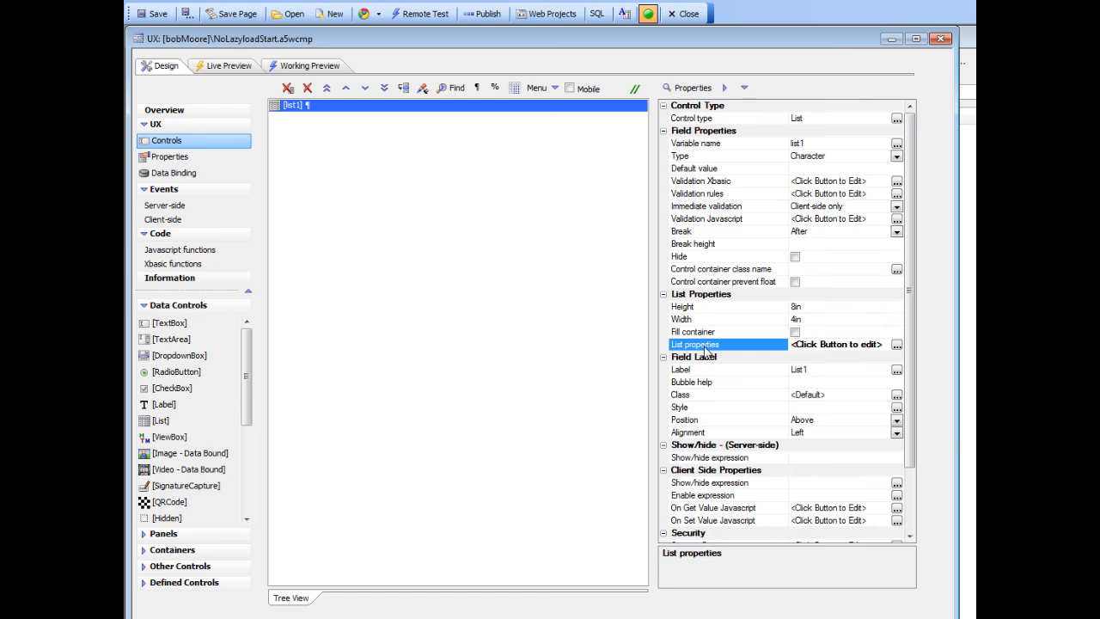
pyautogui.doubleClick(705, 346)
pyautogui.moveTo(814, 52); pyautogui.dragTo(526, 28)
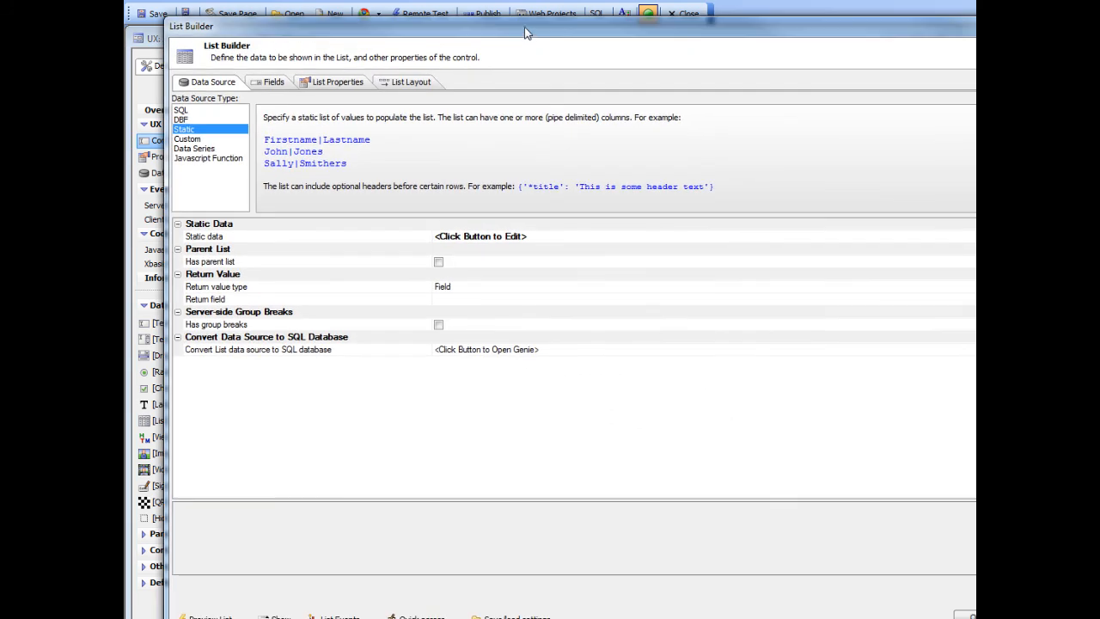
pyautogui.click(406, 615)
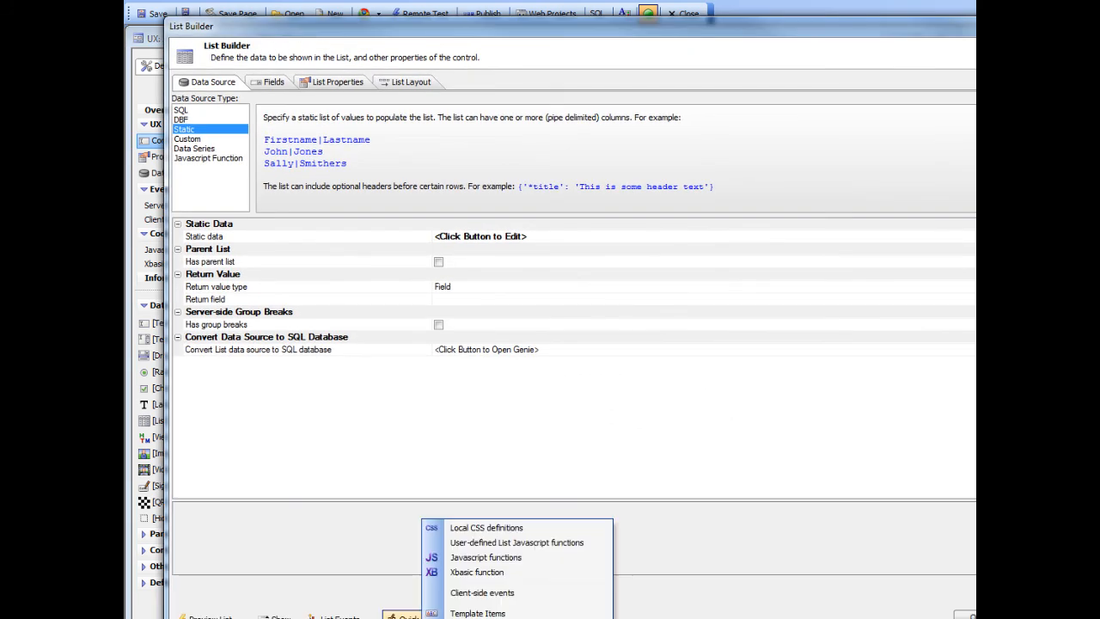
pyautogui.click(478, 617)
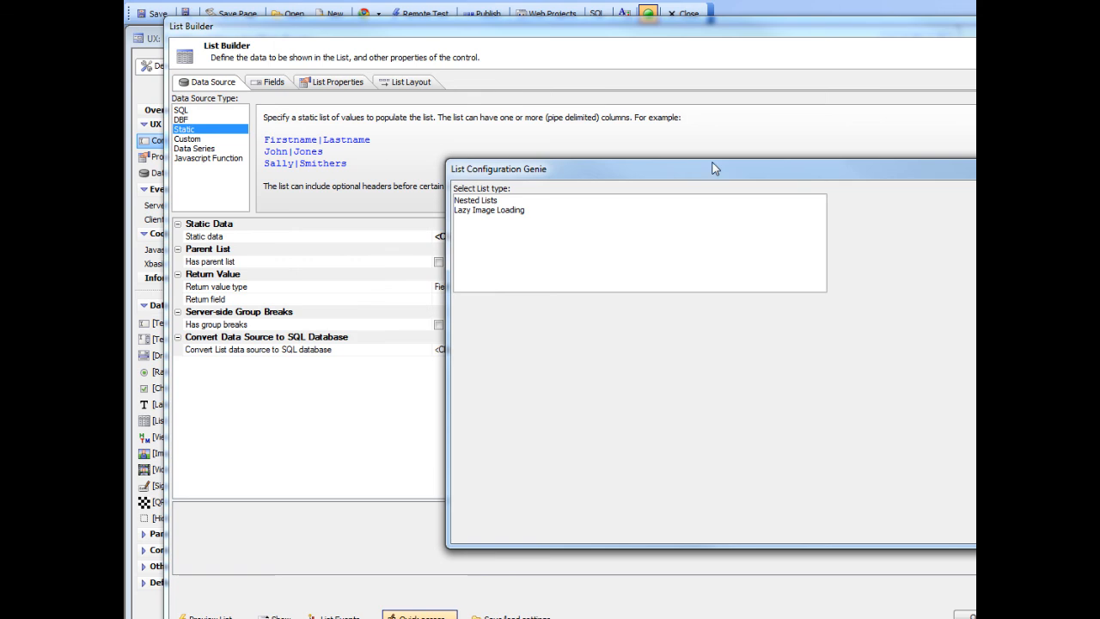
pyautogui.moveTo(797, 165); pyautogui.dragTo(547, 55)
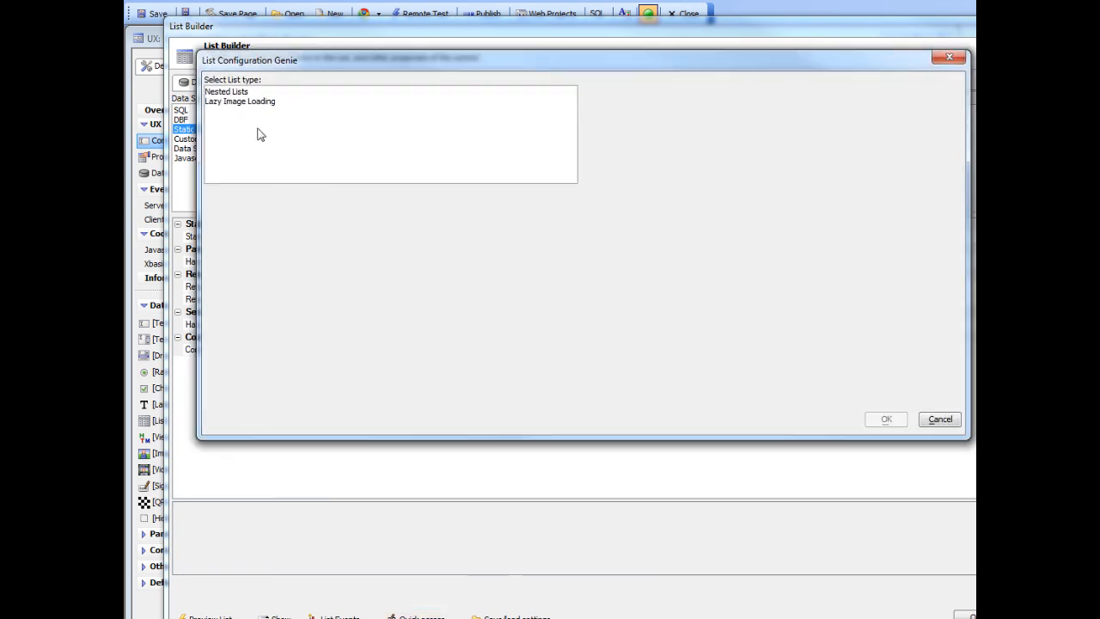
pyautogui.click(235, 102)
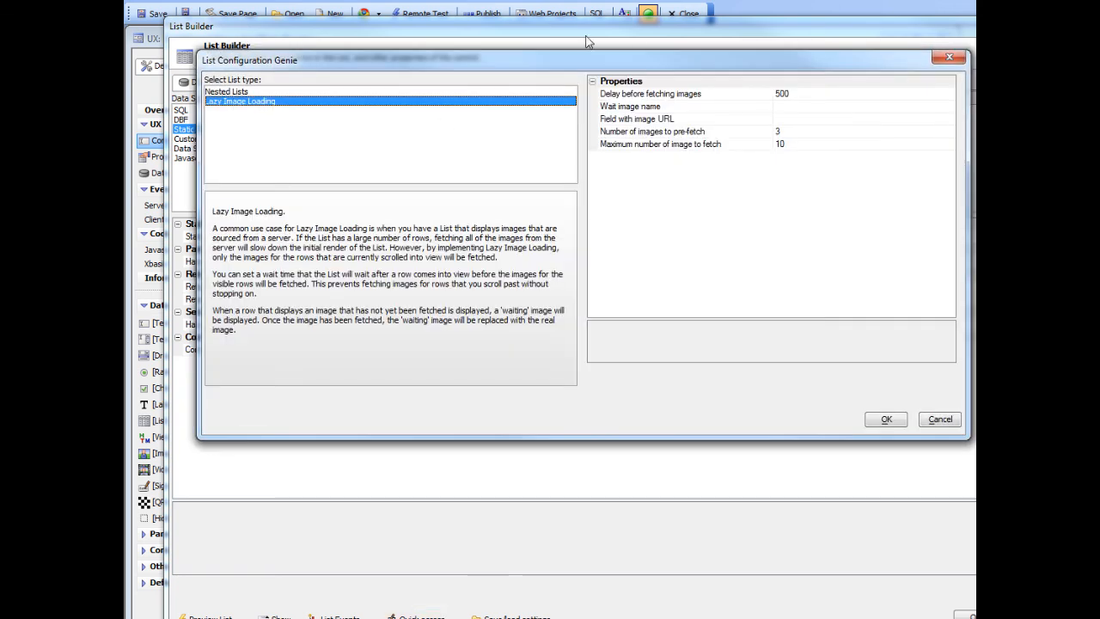
pyautogui.moveTo(666, 63); pyautogui.dragTo(599, 99)
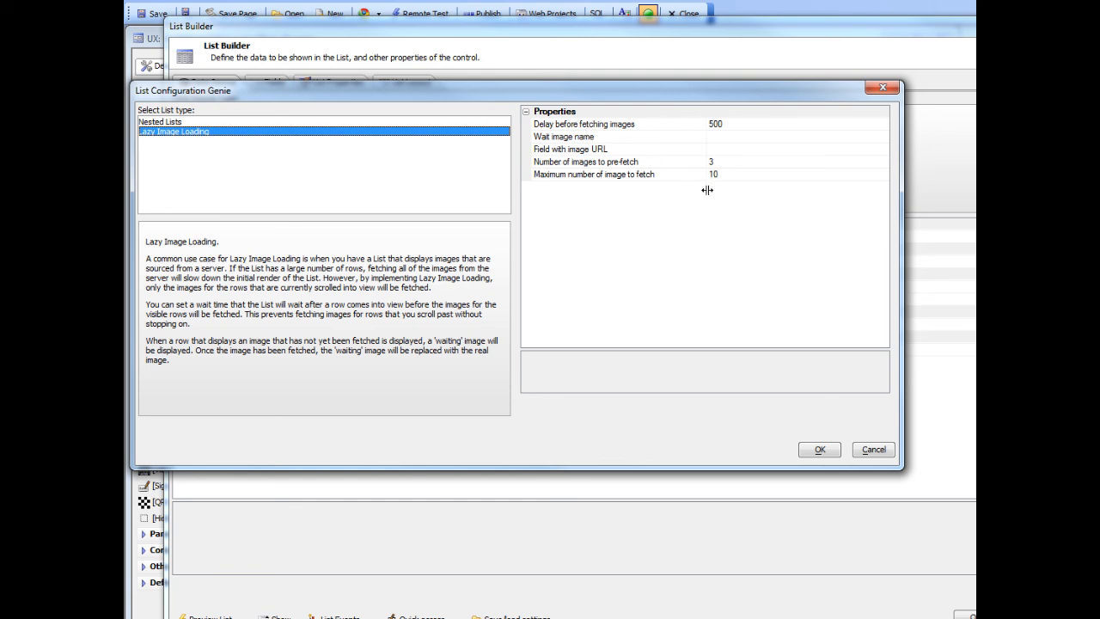
pyautogui.click(577, 142)
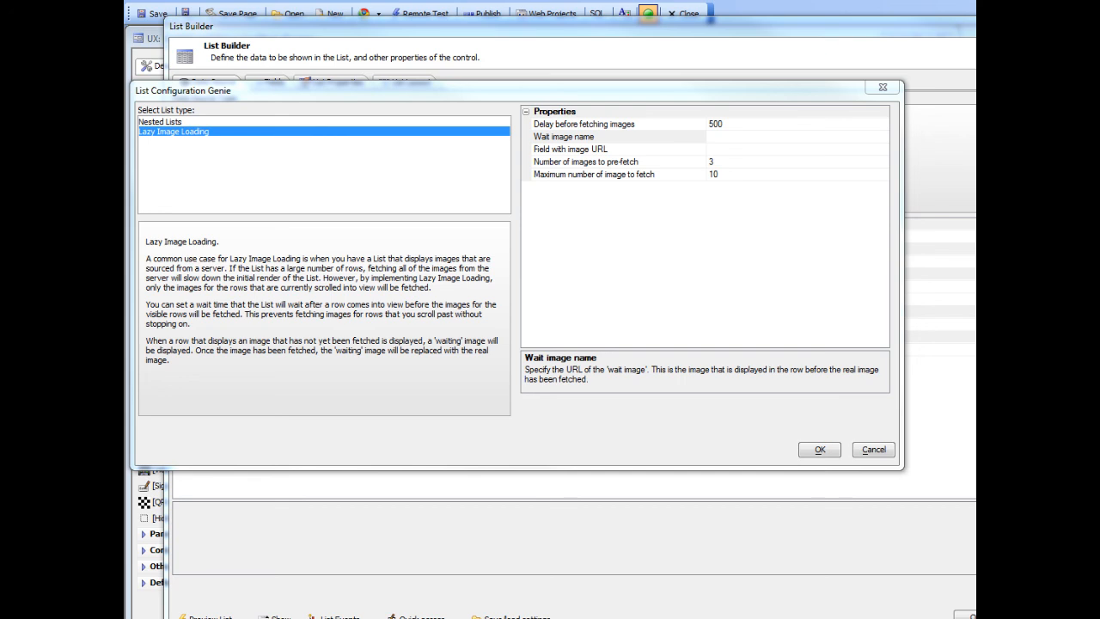
pyautogui.click(731, 135)
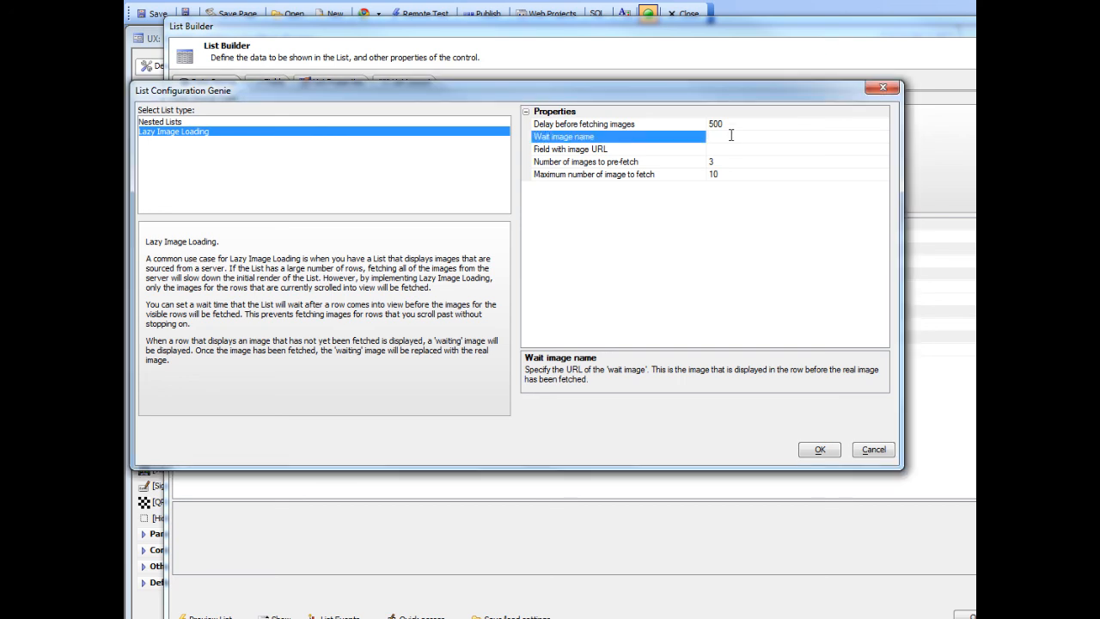
pyautogui.hotkey('ctrl', 'v')
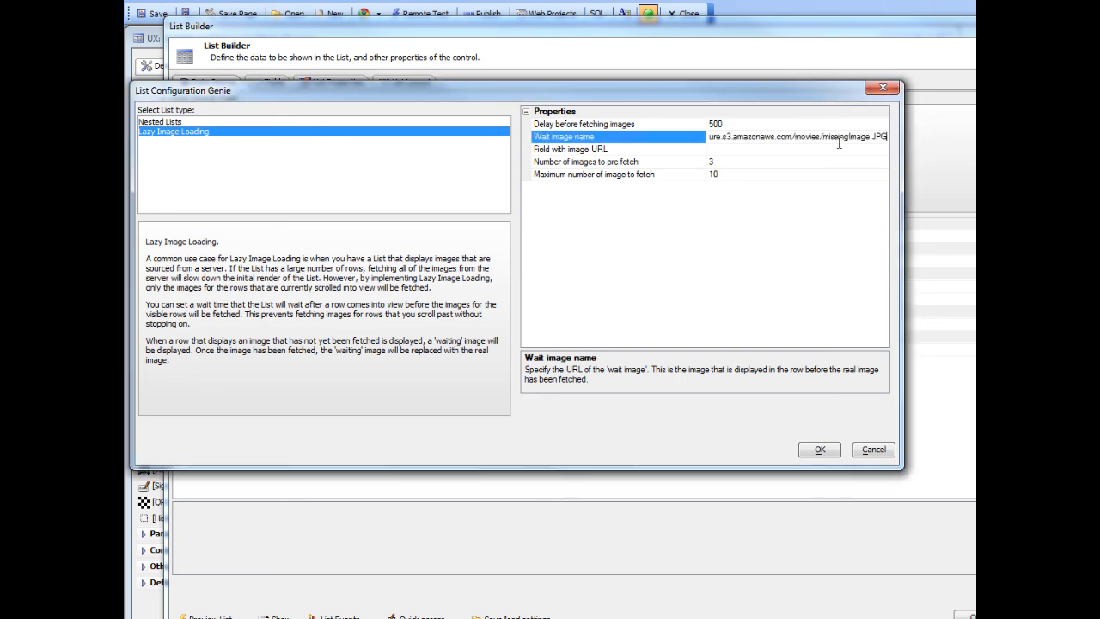
# Set the field with image URL to ImageURL and apply the lazy loading setup, agreeing to overwrite the existing list properties.
pyautogui.click(611, 151)
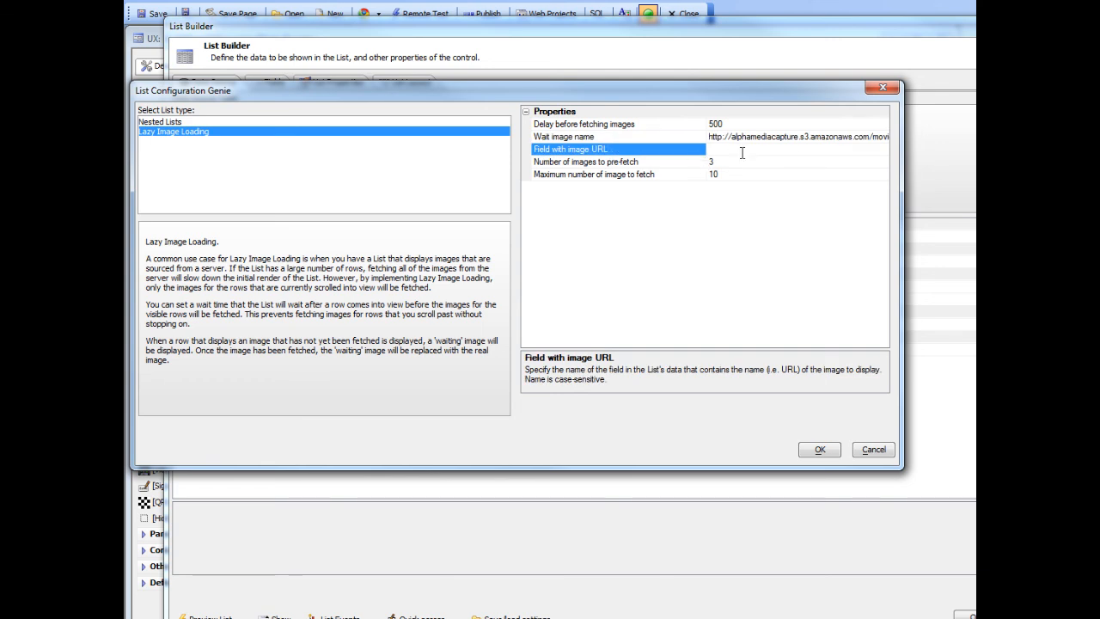
pyautogui.write('ImageURL')
pyautogui.click(655, 165)
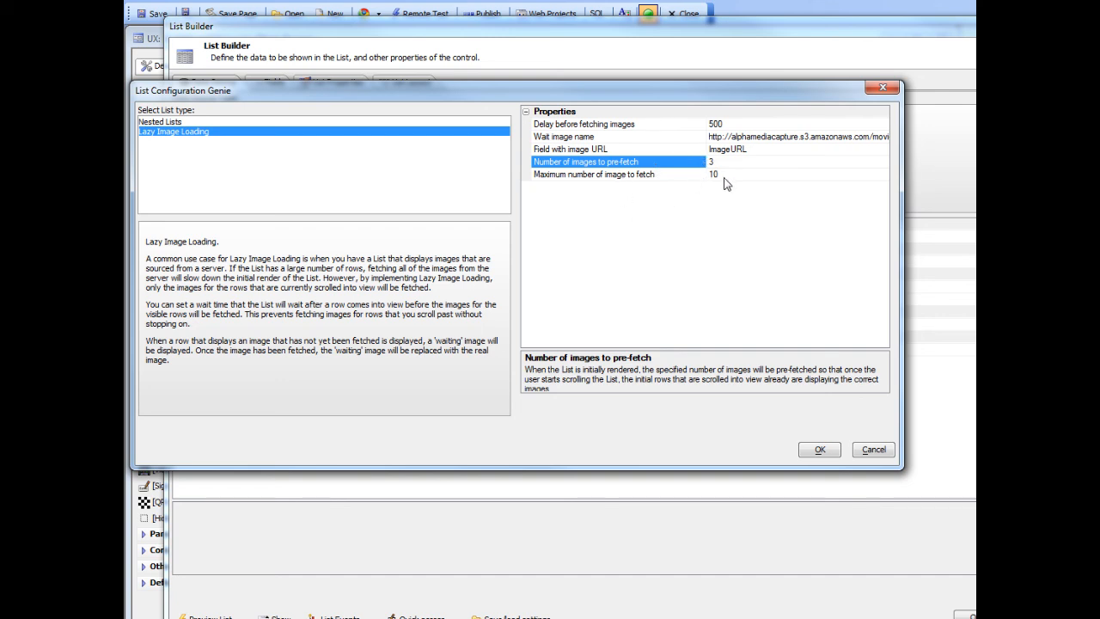
pyautogui.click(821, 452)
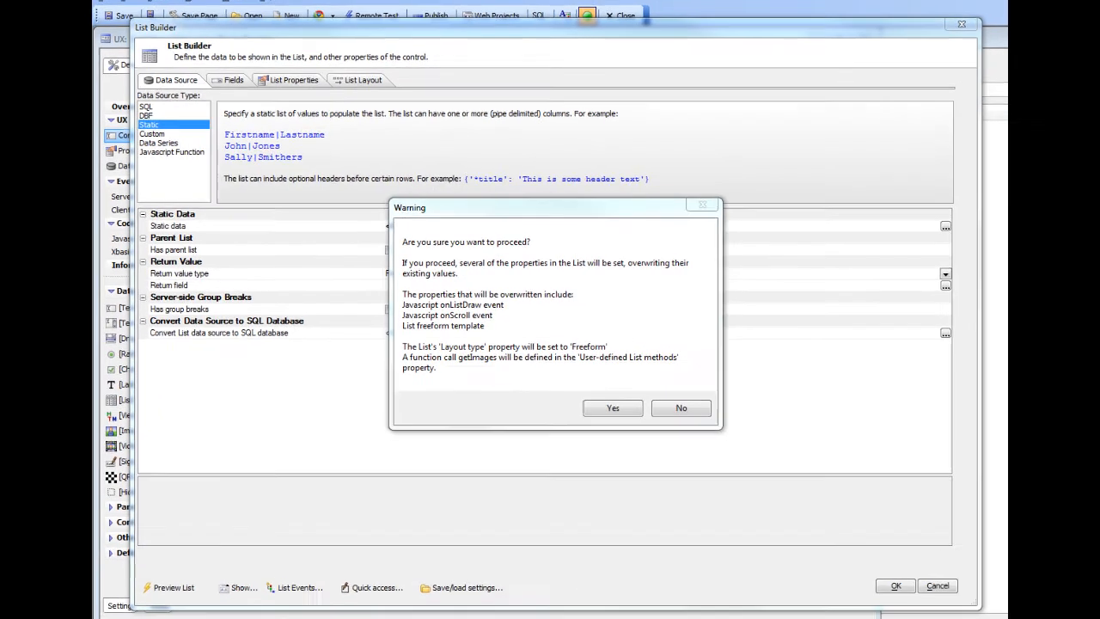
pyautogui.click(624, 416)
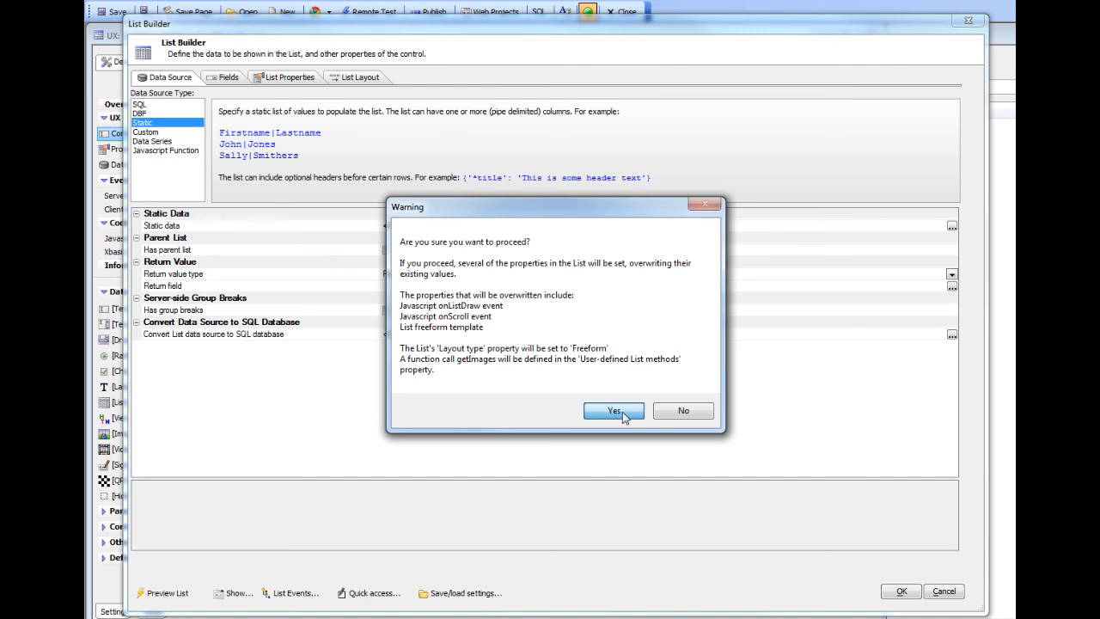
pyautogui.click(624, 416)
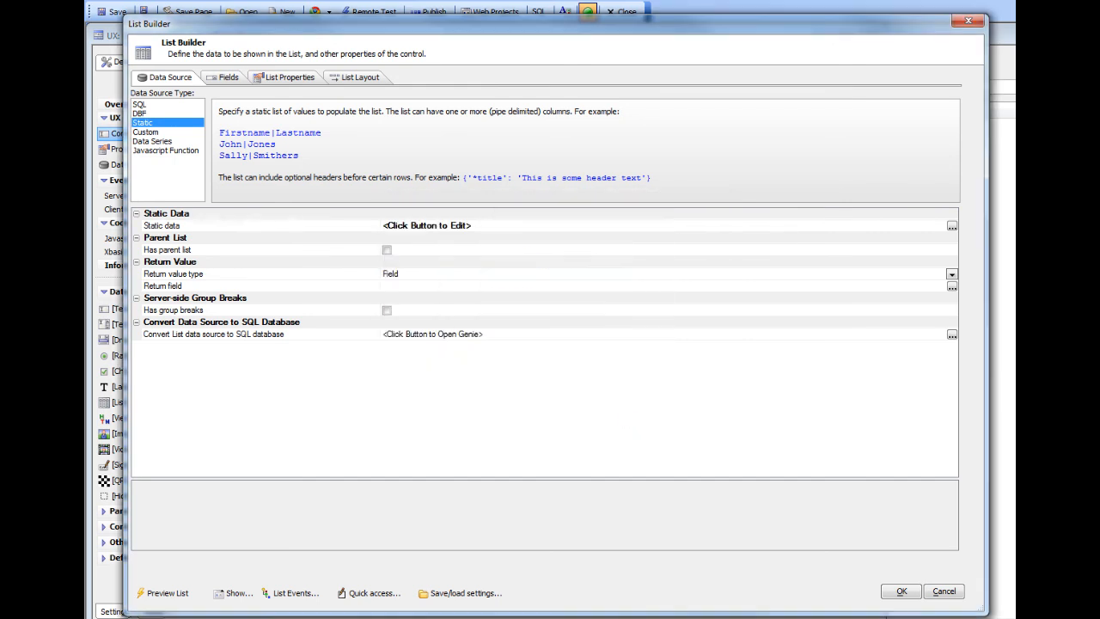
# Examine the JavaScript code of the list's onListDraw and onScroll events.
pyautogui.click(292, 593)
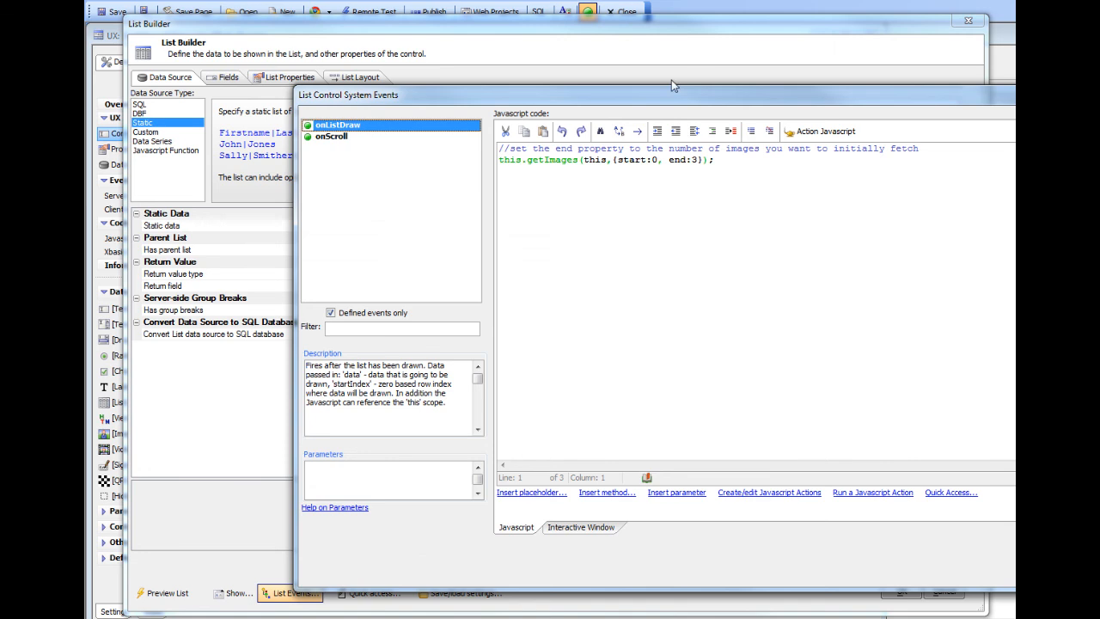
pyautogui.moveTo(722, 91); pyautogui.dragTo(611, 87)
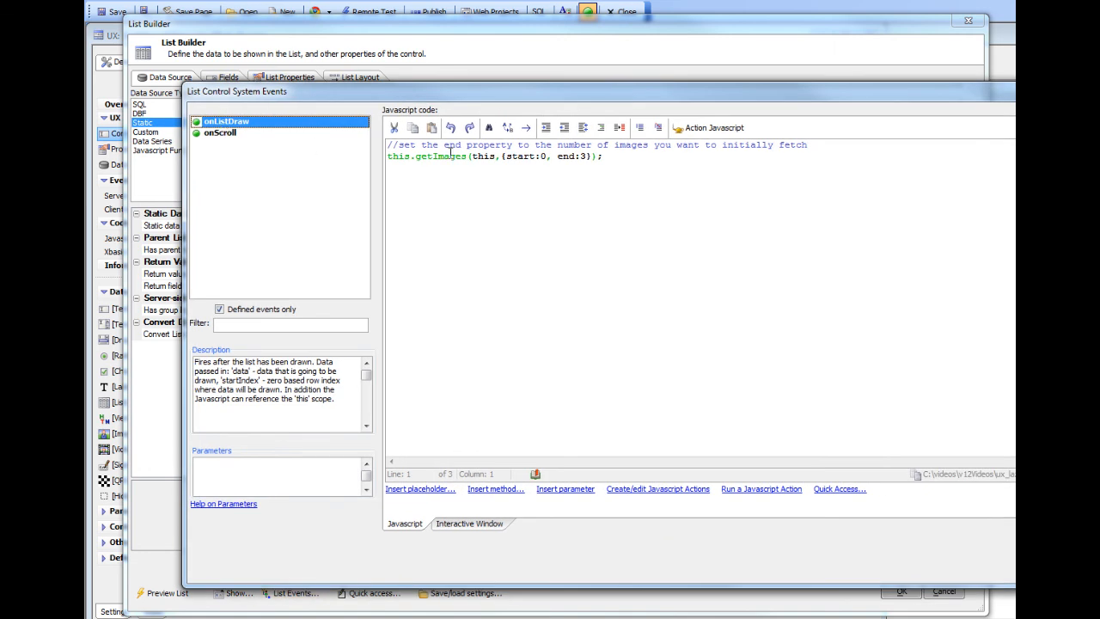
pyautogui.click(230, 137)
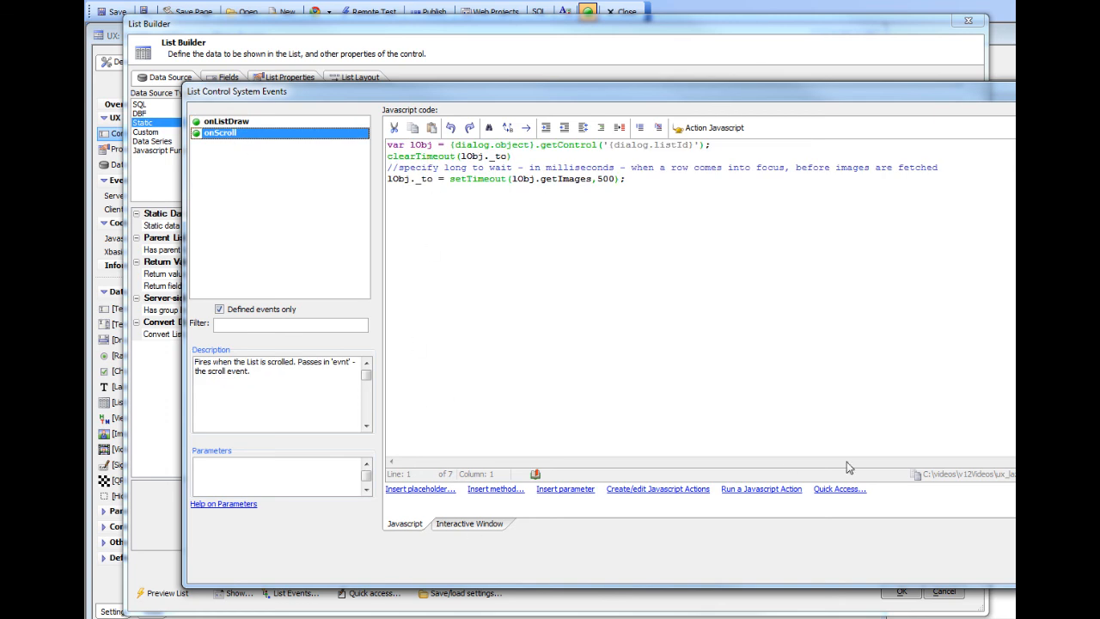
pyautogui.click(1061, 568)
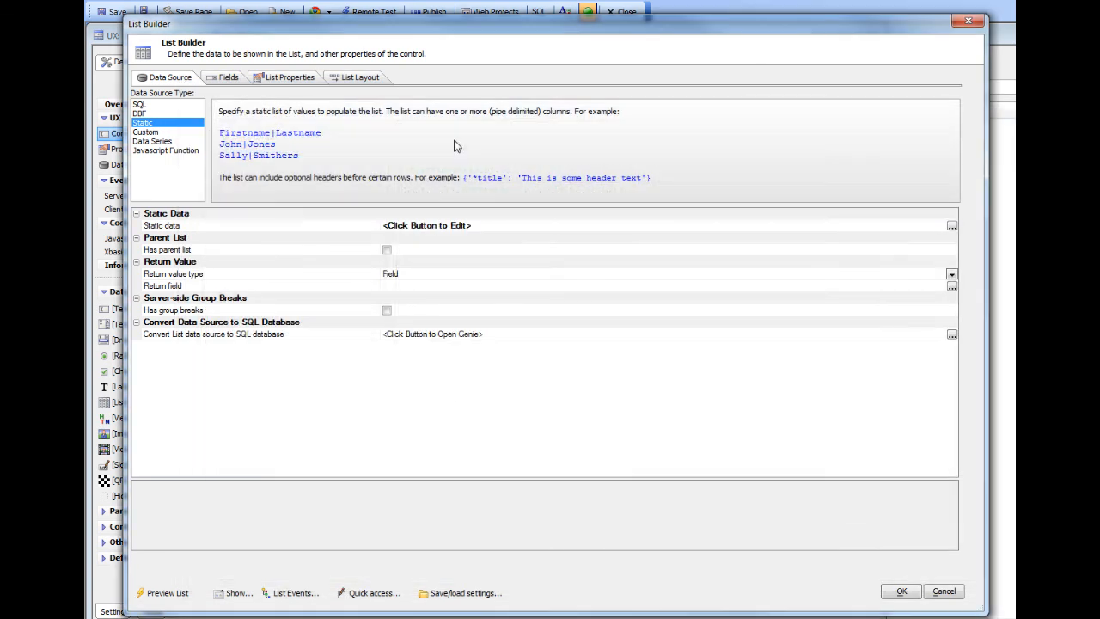
# Replace the filler text in the freeform layout template with {ImageName} and insert {<LogicalRowNumber>} in front of it.
pyautogui.click(356, 77)
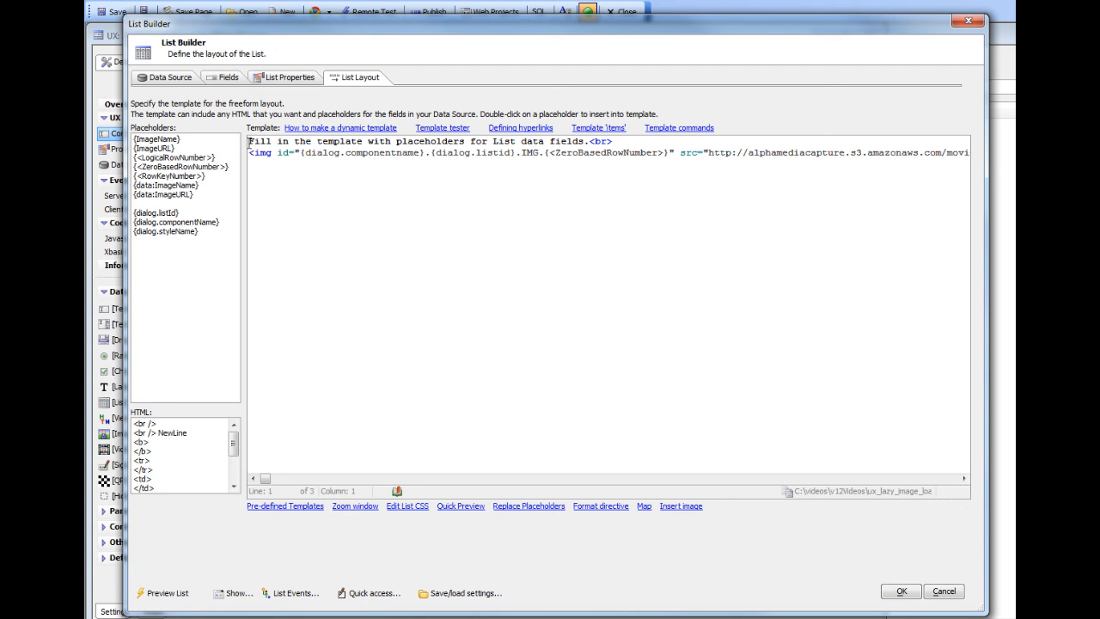
pyautogui.moveTo(250, 142); pyautogui.dragTo(590, 142)
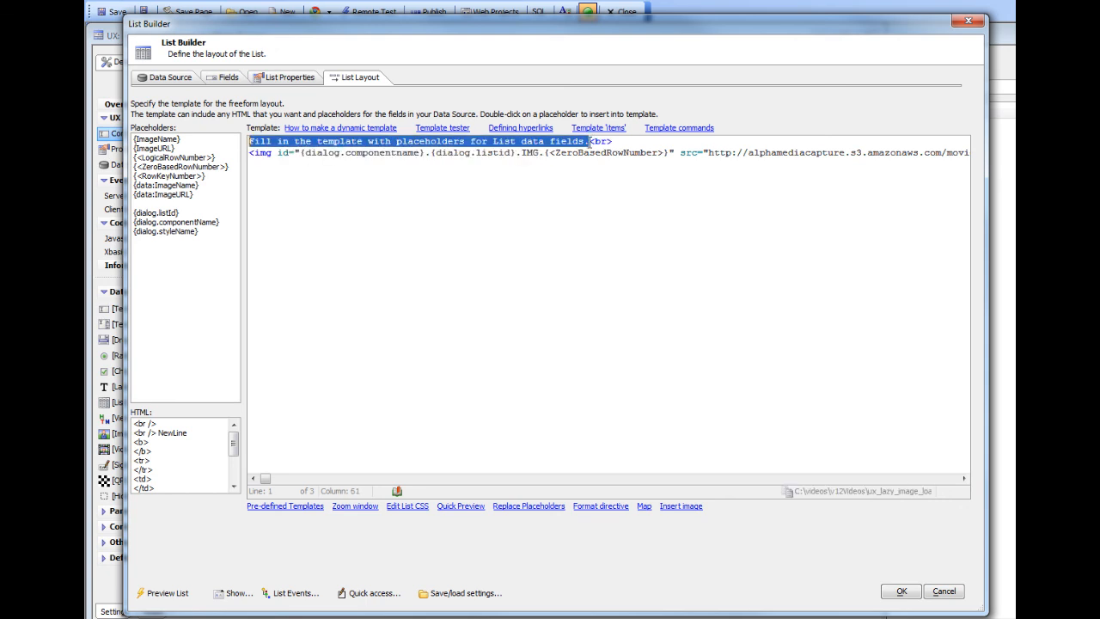
pyautogui.doubleClick(158, 139)
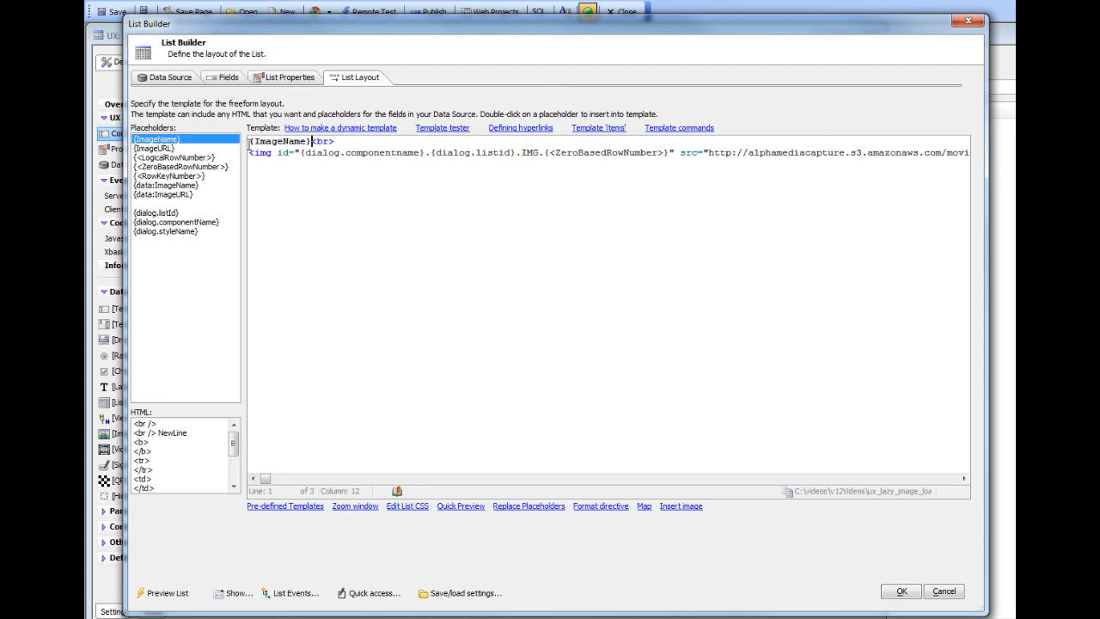
pyautogui.click(250, 142)
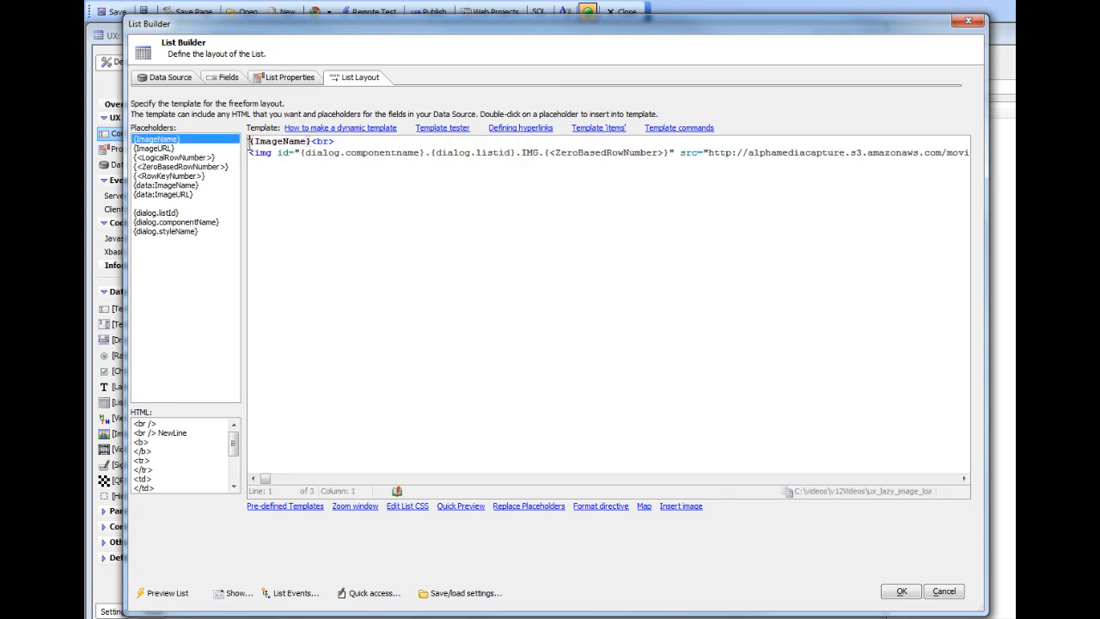
pyautogui.doubleClick(181, 157)
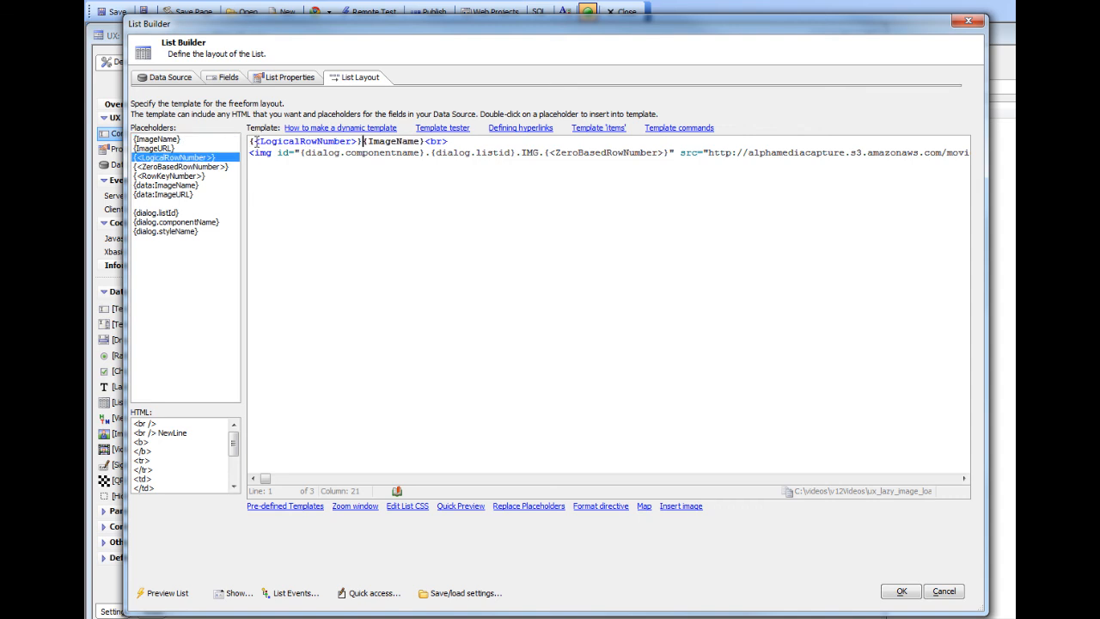
# Label the template's placeholders by adding "Row: " before {<LogicalRowNumber>} and " Name: " before {ImageName}.
pyautogui.click(251, 142)
pyautogui.write('Ro')
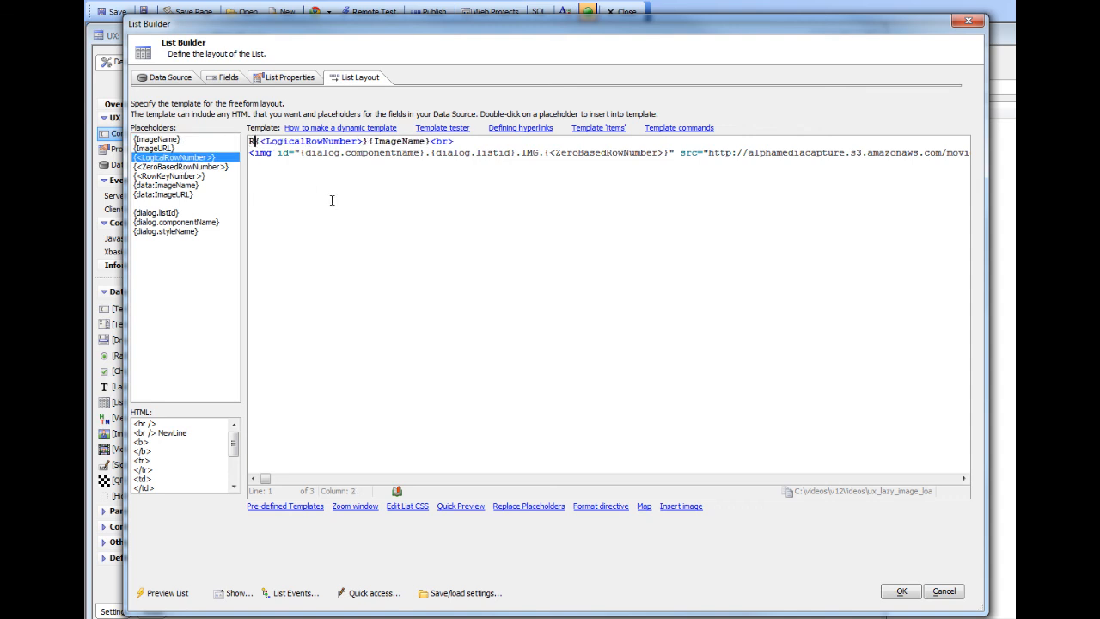
pyautogui.write('e')
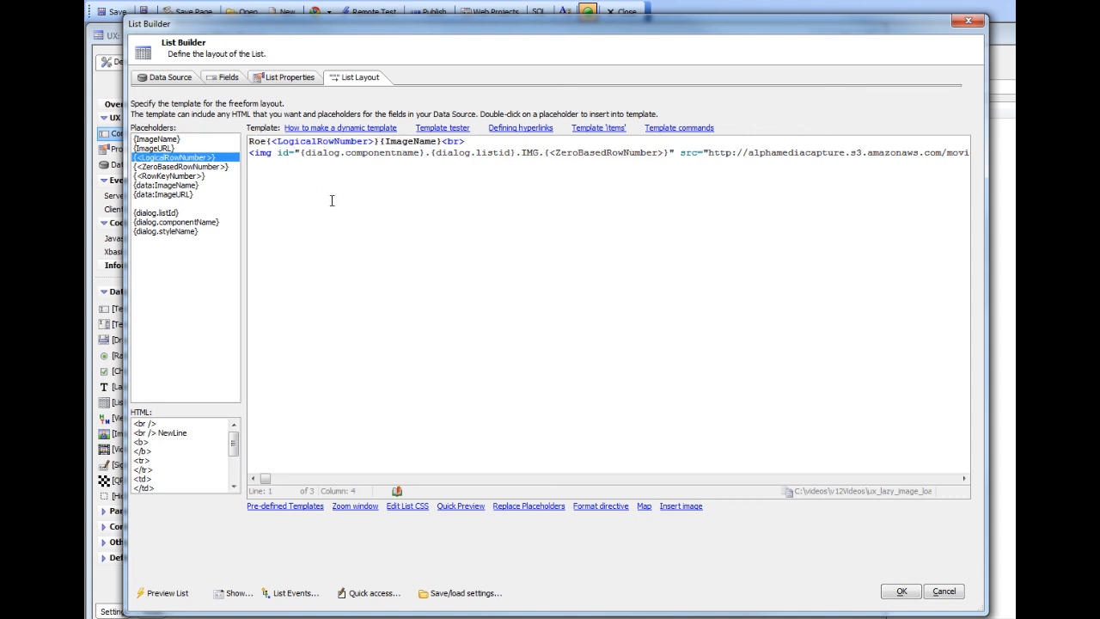
pyautogui.press('BackSpace')
pyautogui.write('w:')
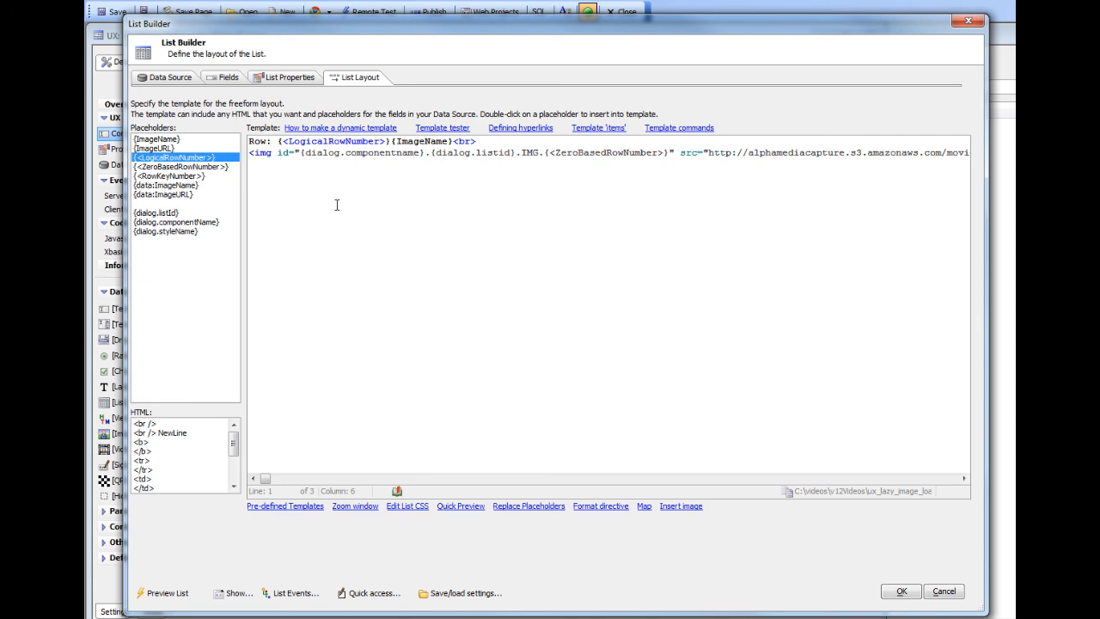
pyautogui.click(391, 141)
pyautogui.write('Name:')
# Examine the img tag's id and source in the layout template and the code of the user-defined getImages list function.
pyautogui.moveTo(299, 152); pyautogui.dragTo(670, 153)
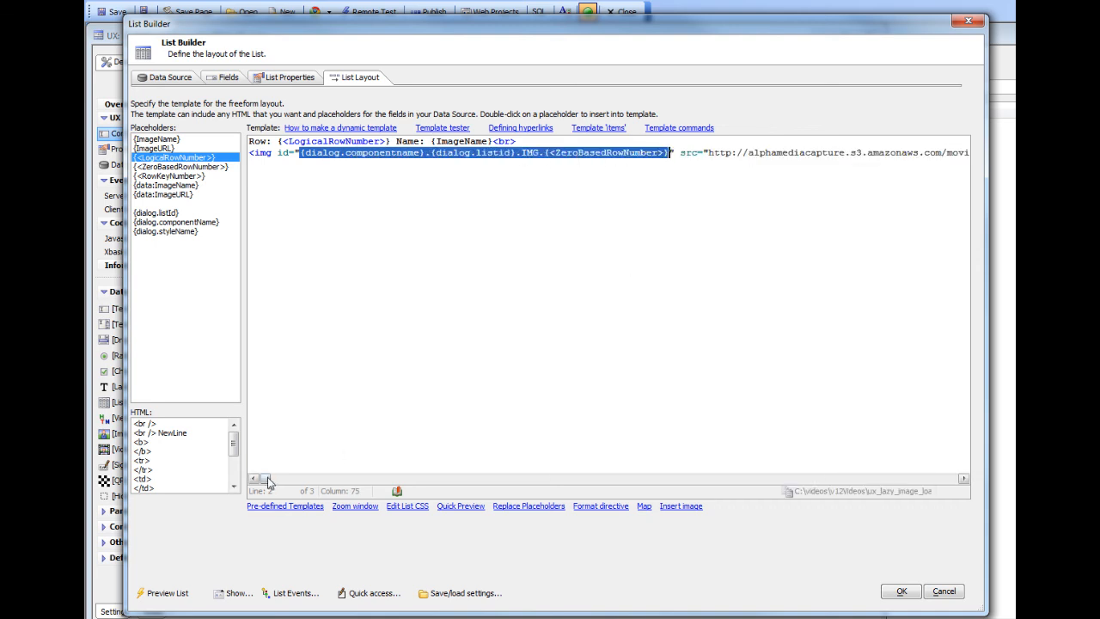
pyautogui.moveTo(269, 482); pyautogui.dragTo(975, 487)
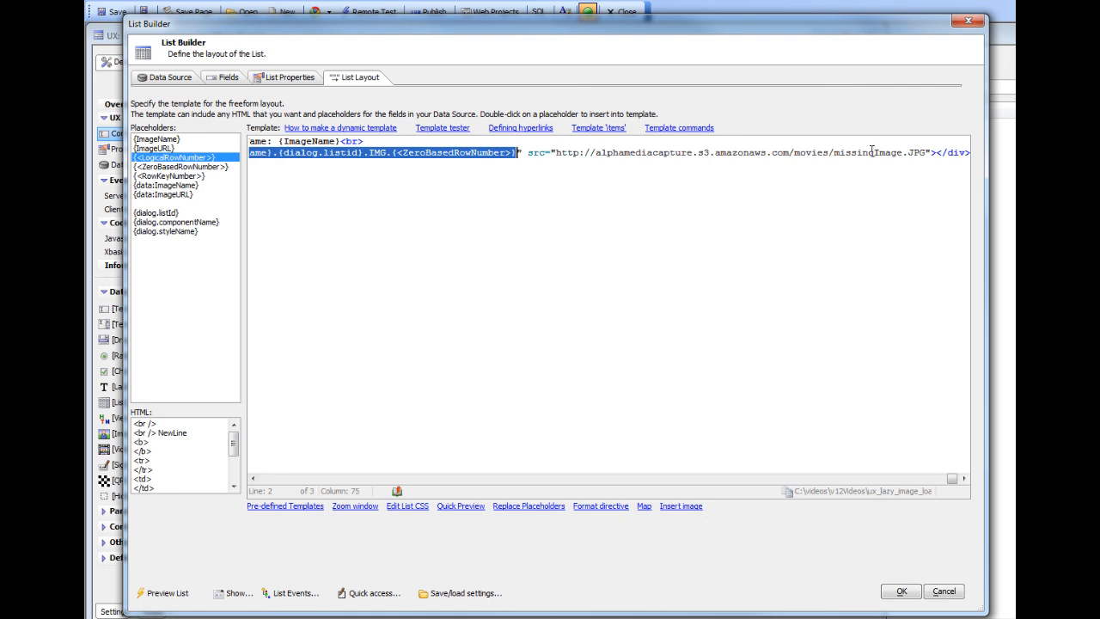
pyautogui.click(361, 593)
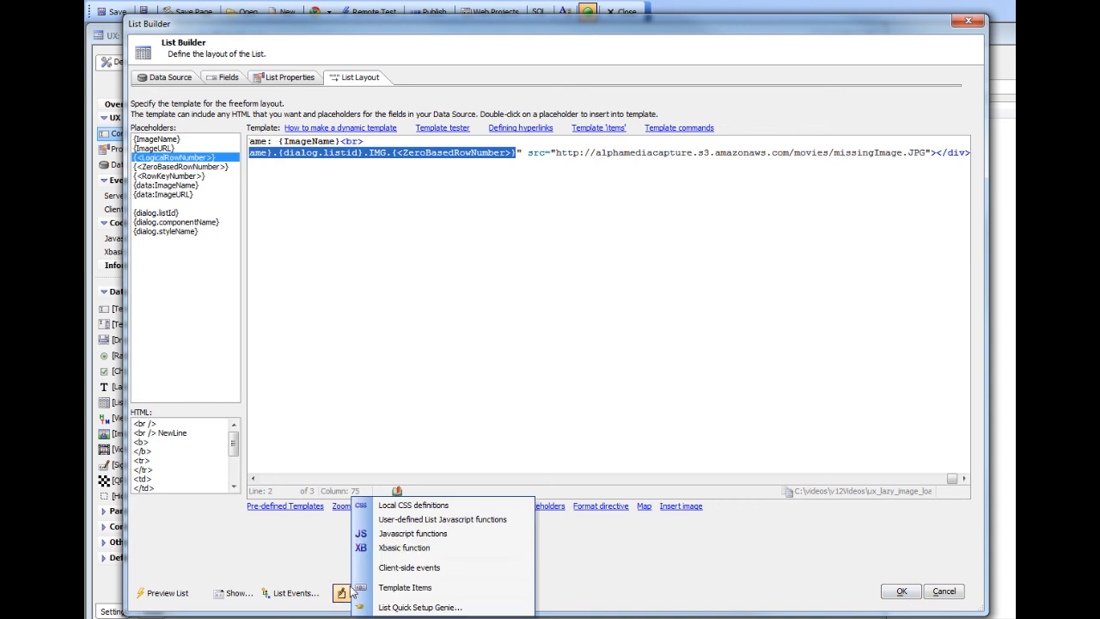
pyautogui.click(441, 519)
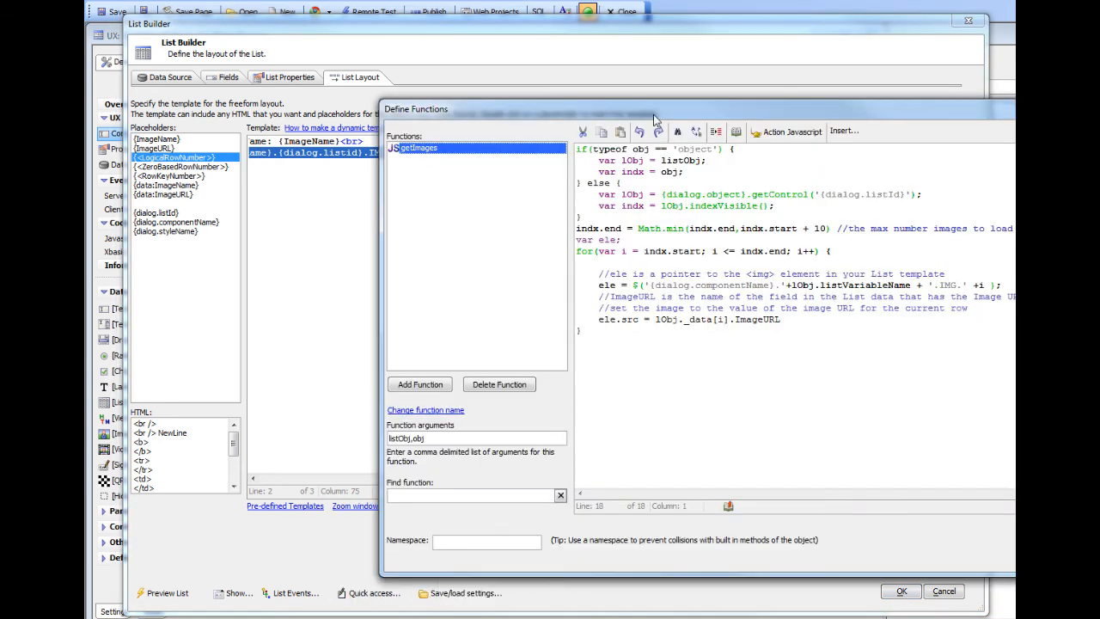
pyautogui.moveTo(607, 104); pyautogui.dragTo(378, 121)
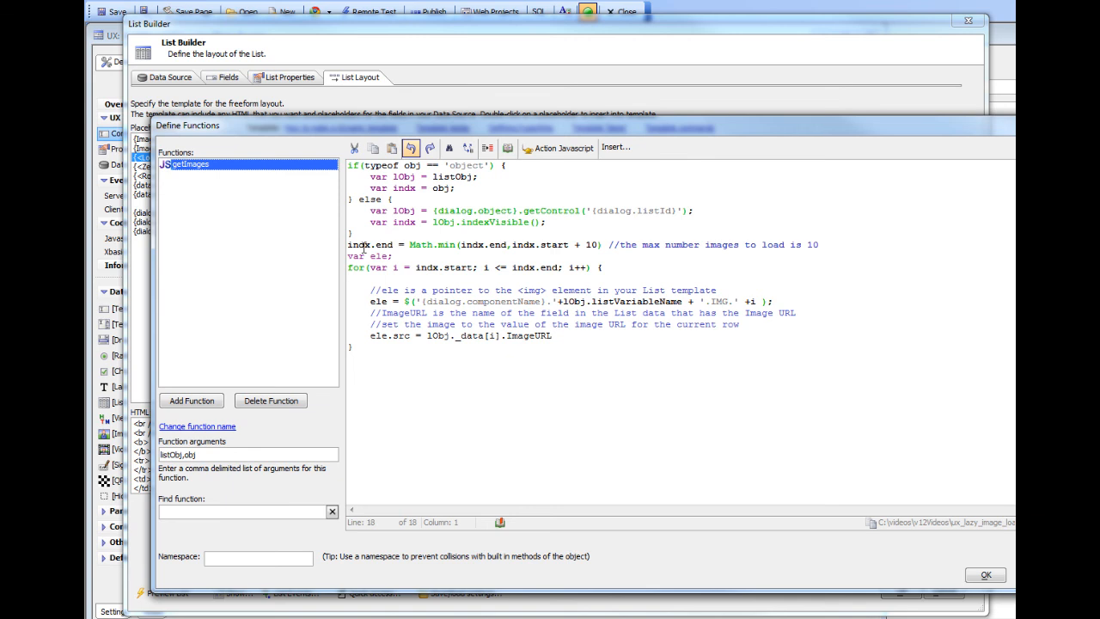
pyautogui.click(985, 575)
# Accept the list changes, save the NoLazyloadStart component and run its working preview.
pyautogui.click(901, 592)
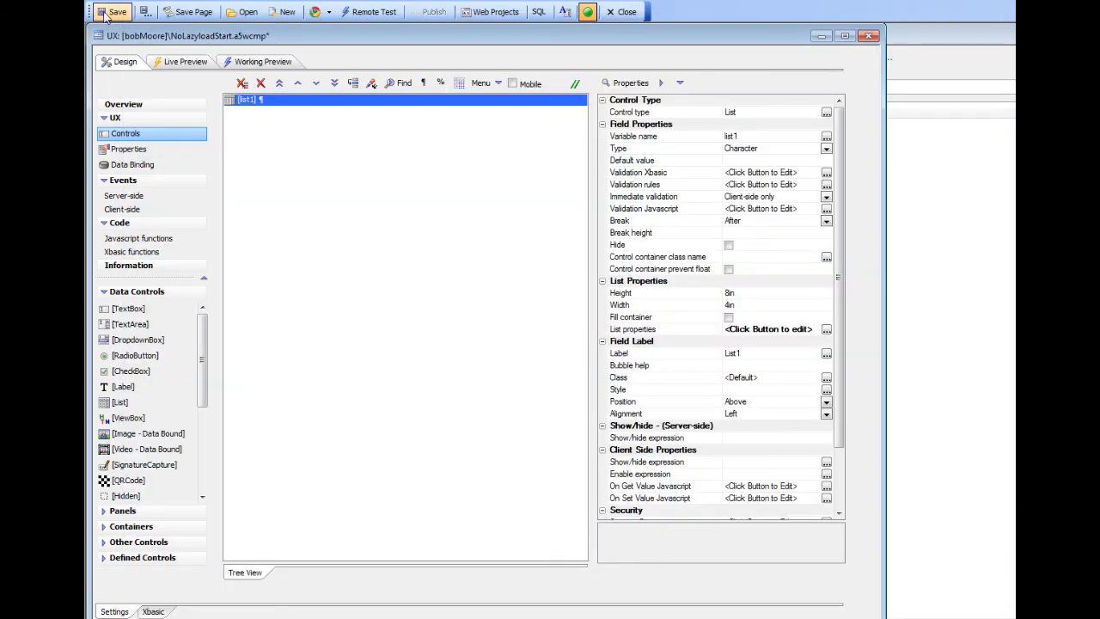
pyautogui.click(282, 66)
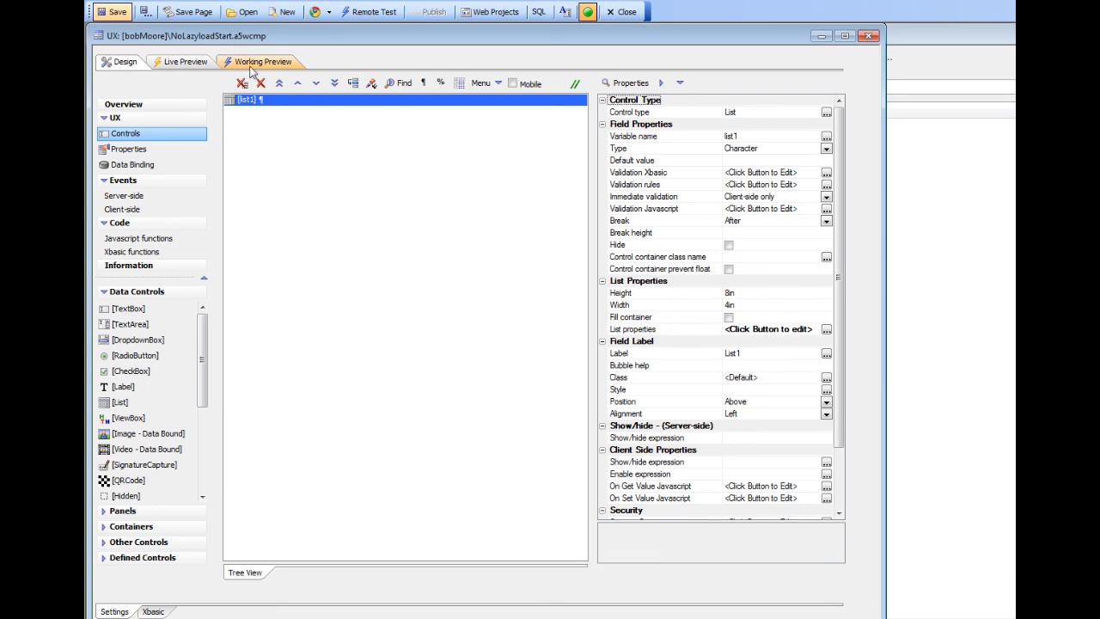
pyautogui.click(256, 64)
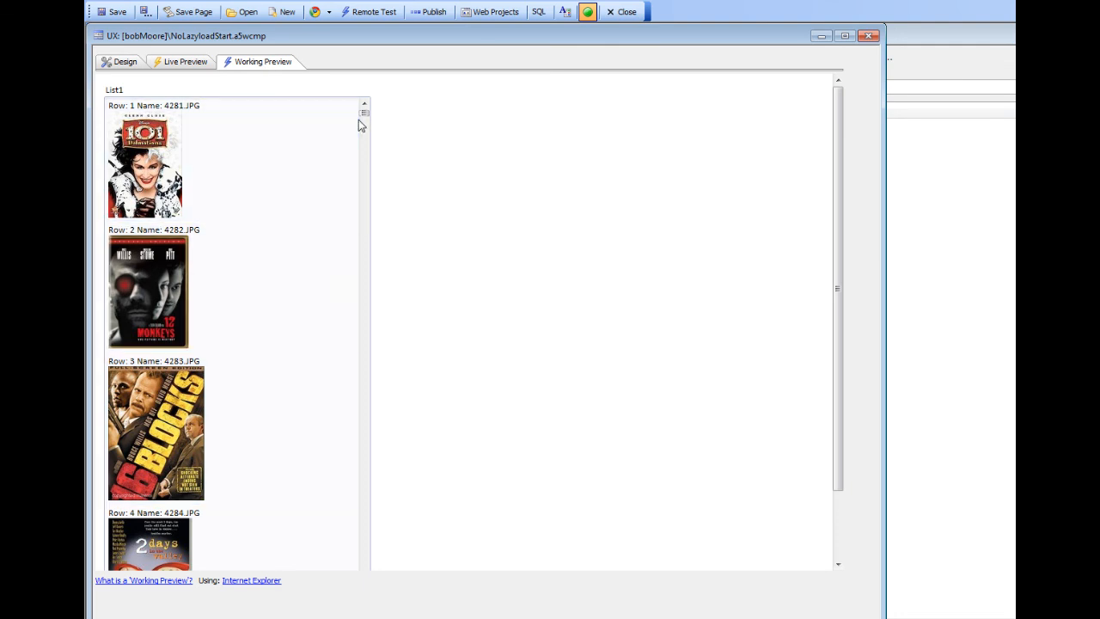
# Check how images load around row 400 of the list in the working preview, and return to the component's design.
pyautogui.moveTo(365, 114); pyautogui.dragTo(358, 506)
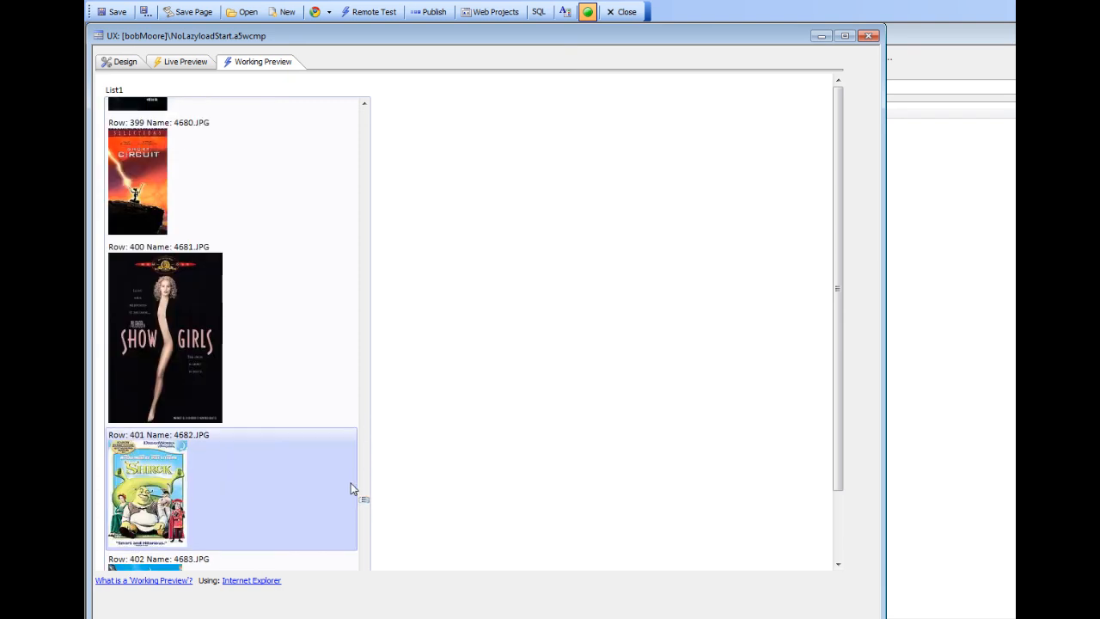
pyautogui.click(126, 62)
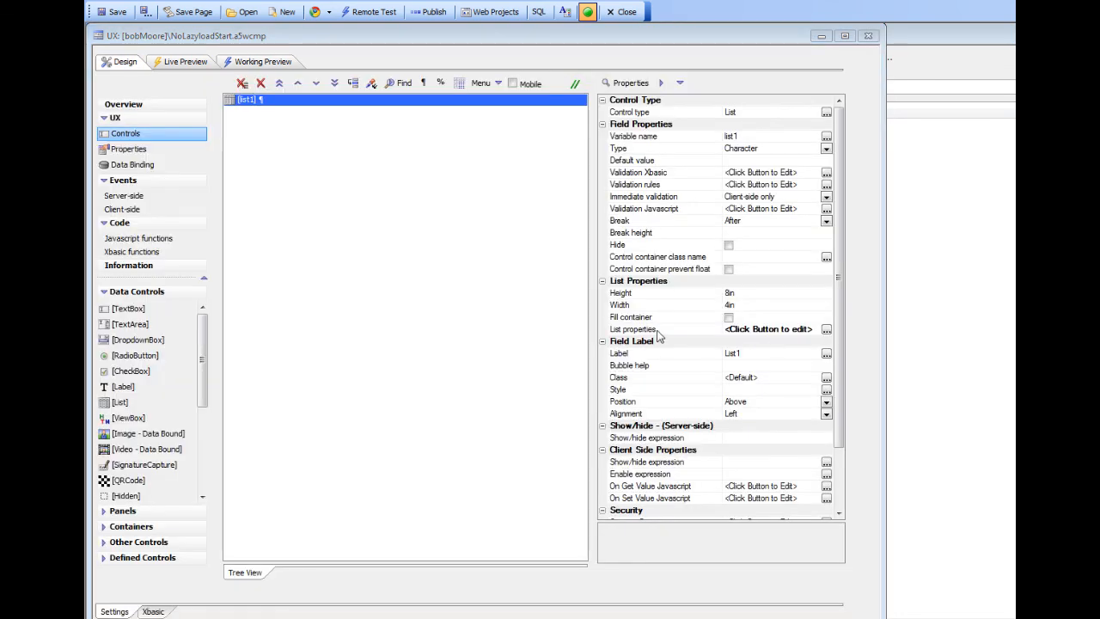
# Examine the user-defined getImages list function, especially the expression that assigns the ele pointer to the img element.
pyautogui.doubleClick(655, 330)
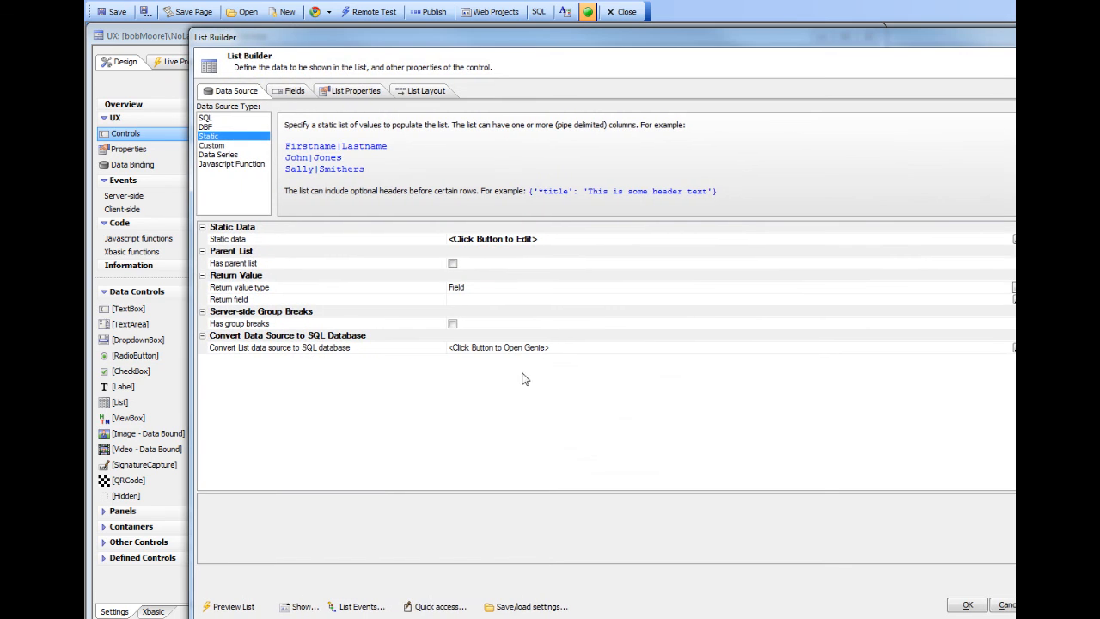
pyautogui.click(430, 606)
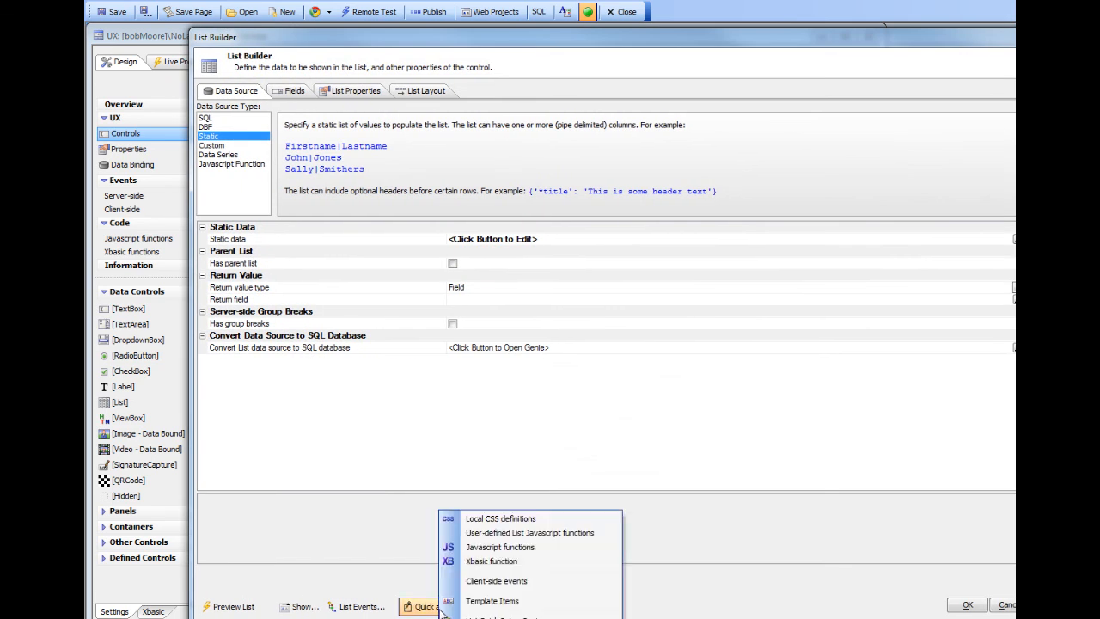
pyautogui.click(494, 533)
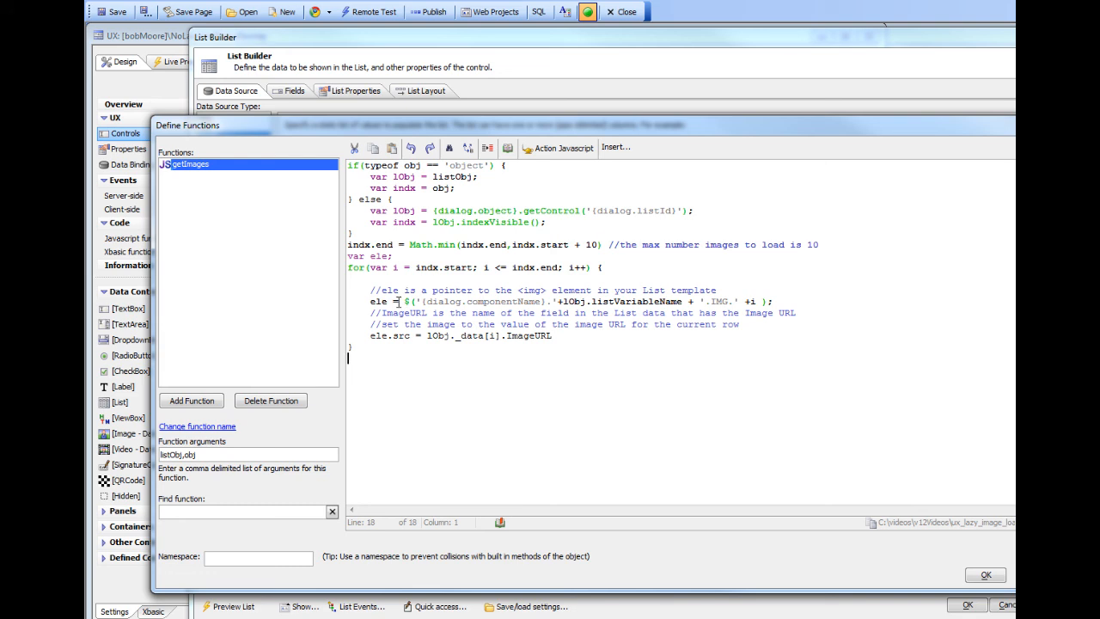
pyautogui.moveTo(403, 301); pyautogui.dragTo(774, 302)
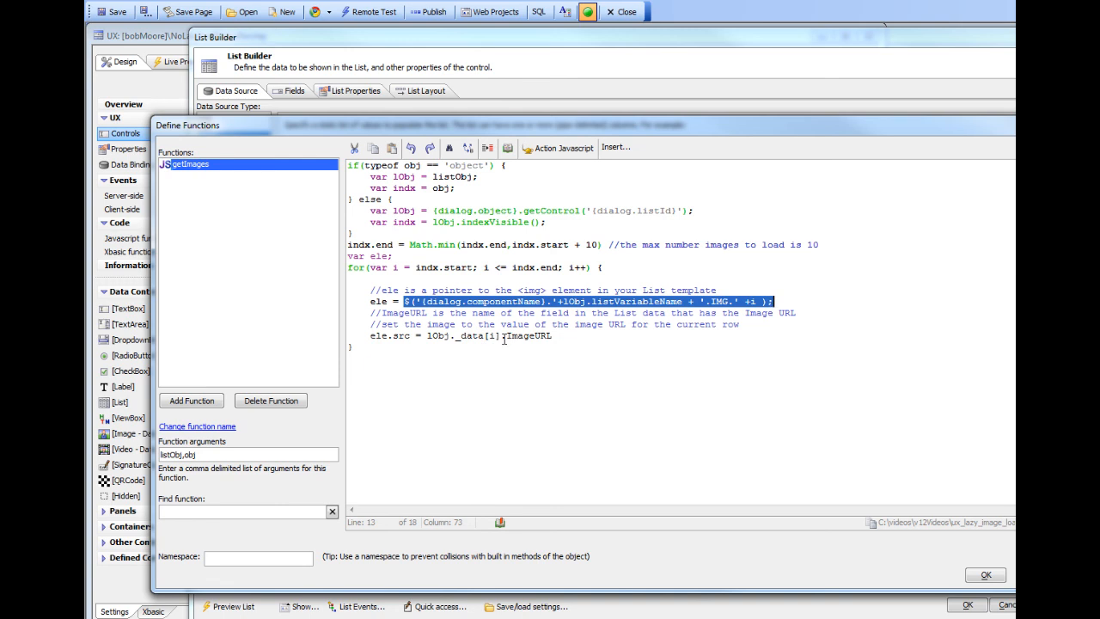
pyautogui.click(979, 577)
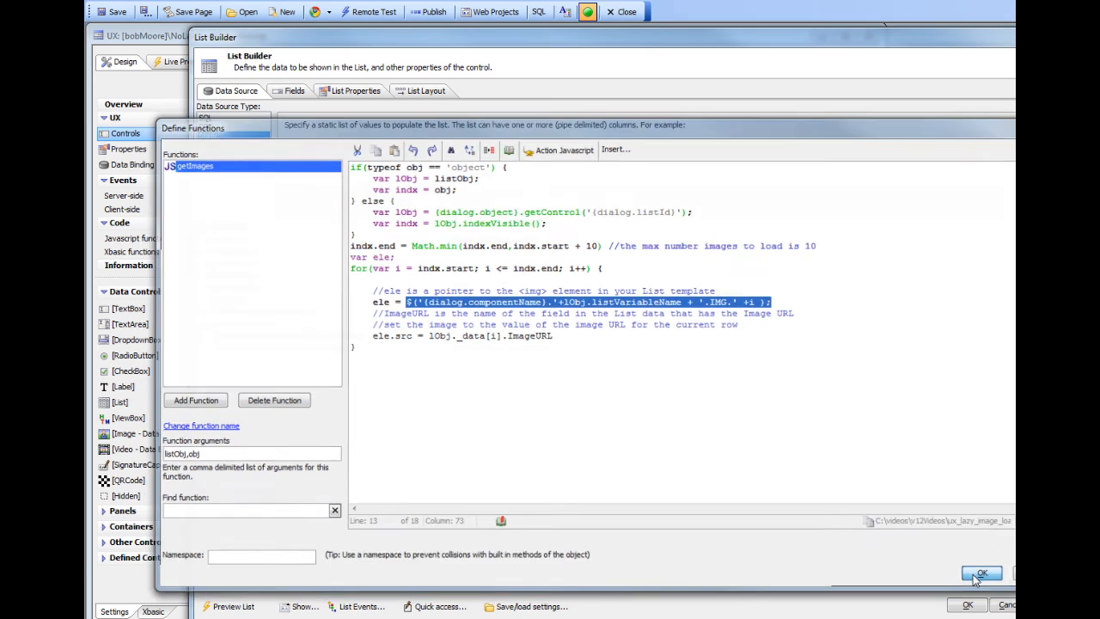
# Examine the JavaScript code defined for the list's onScroll and onListDraw system events.
pyautogui.click(361, 606)
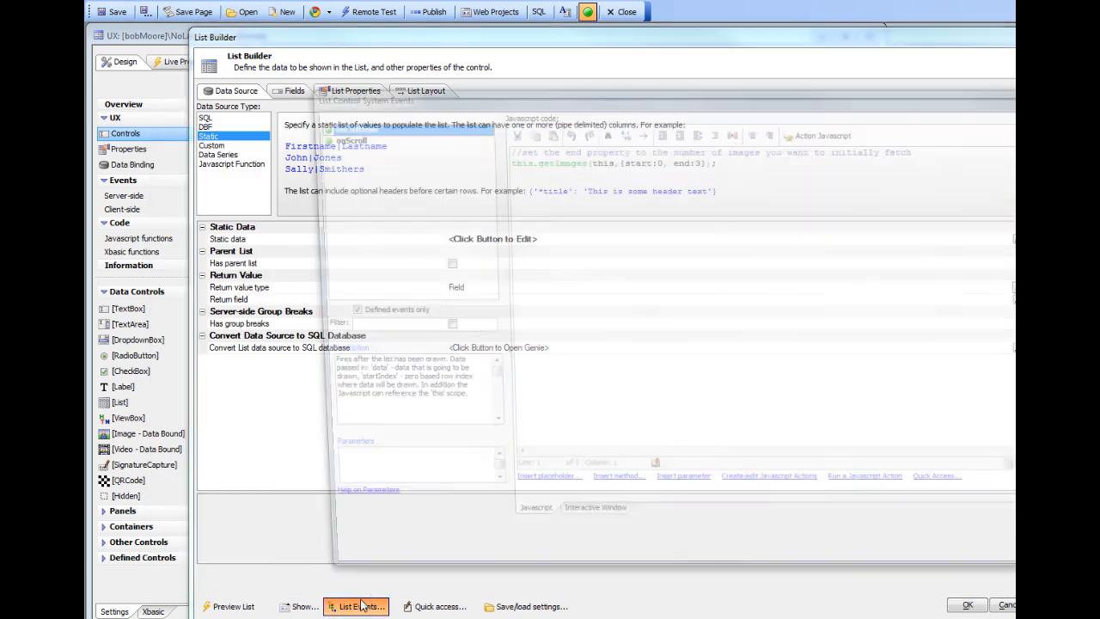
pyautogui.click(324, 138)
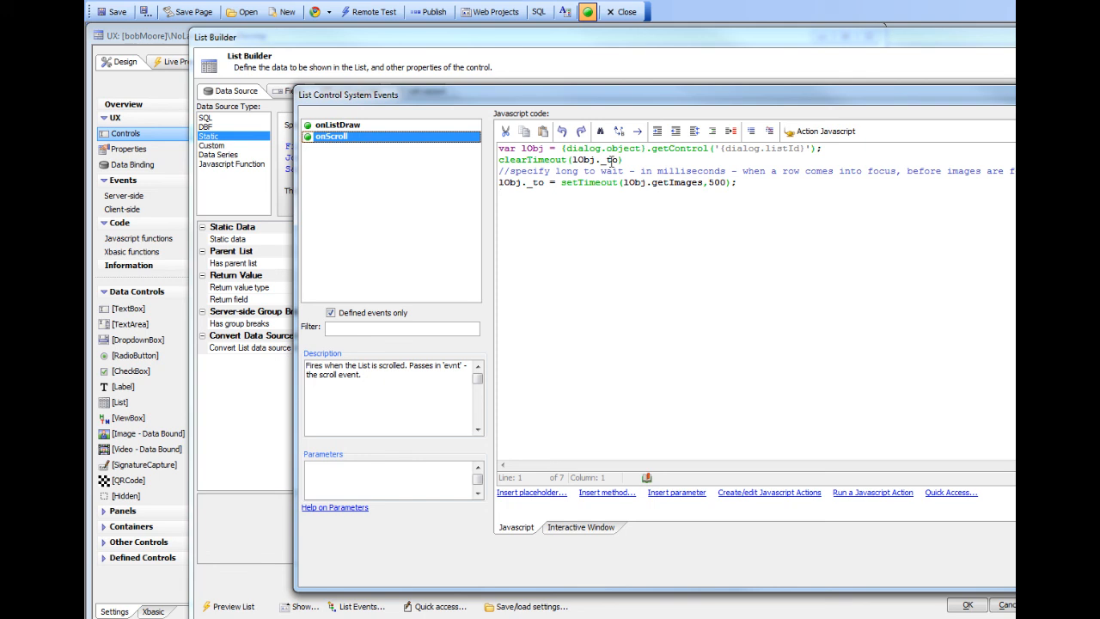
pyautogui.click(354, 126)
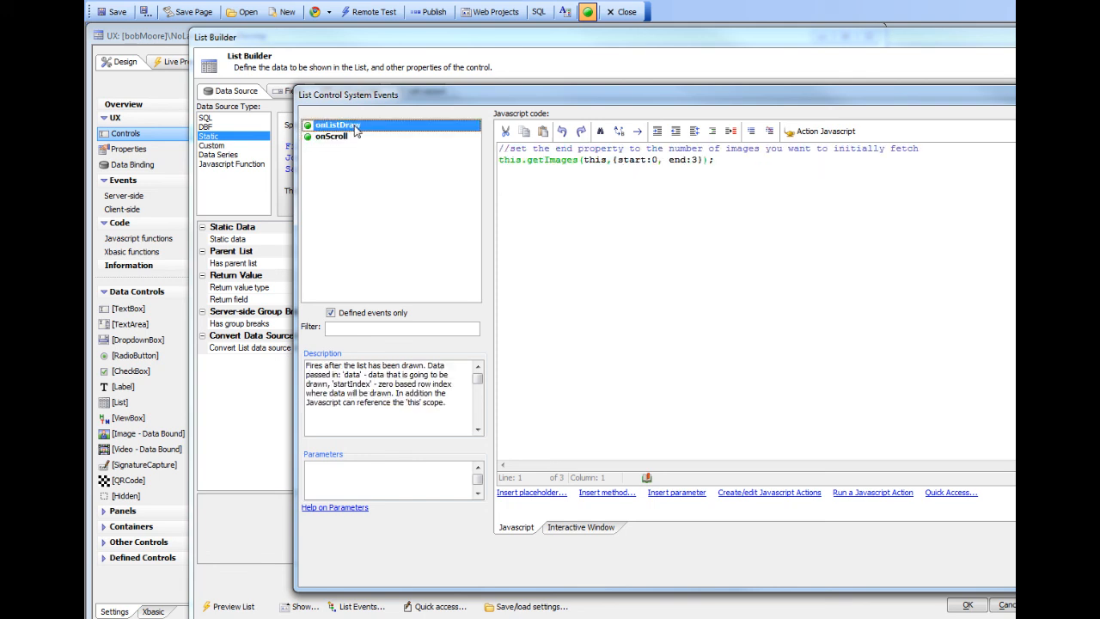